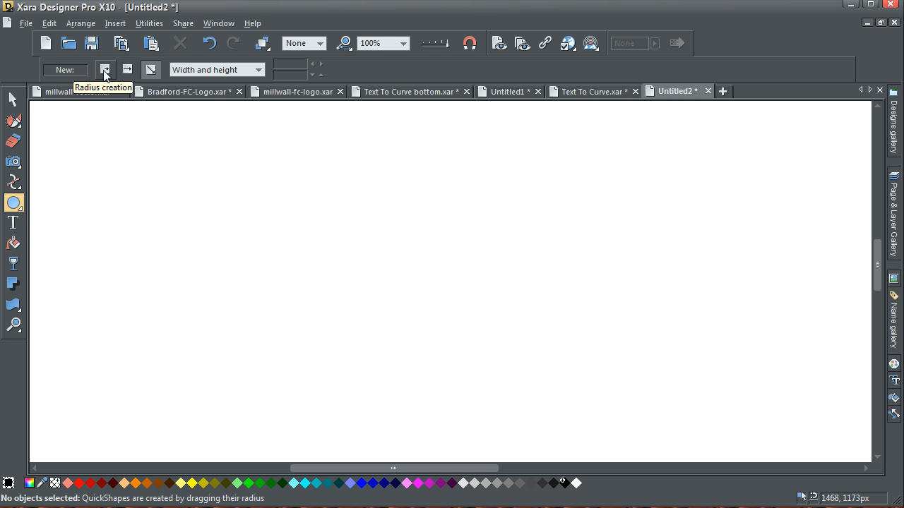
Draw a circle about 193 px in diameter on the empty page using bounds creation.
left_click(128, 70)
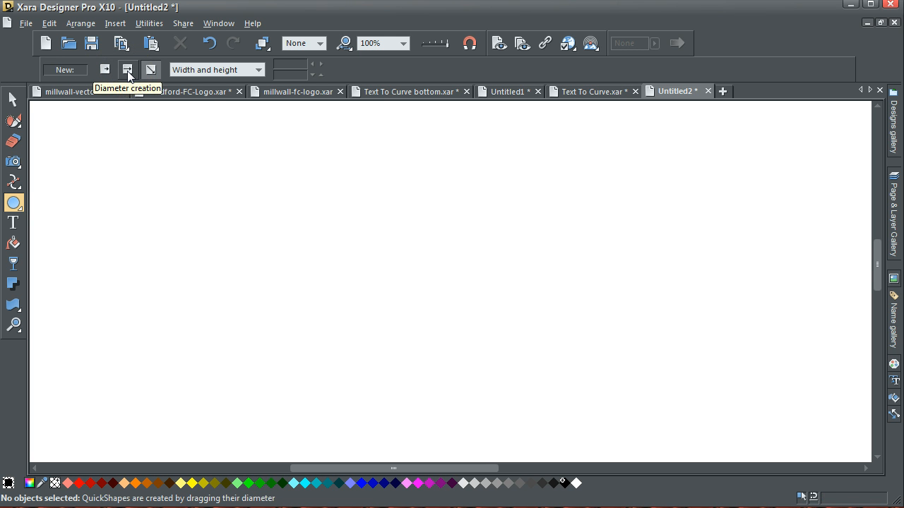
left_click(149, 70)
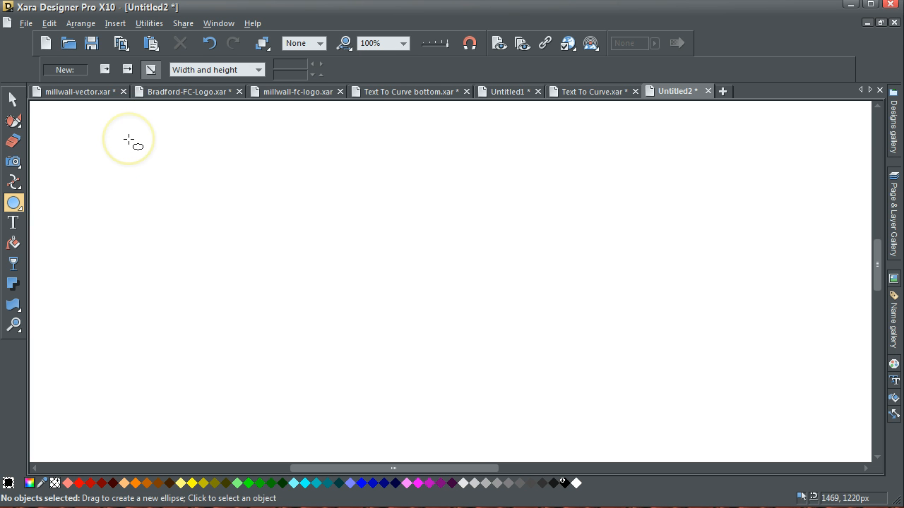
left_click_drag(129, 139, 173, 183)
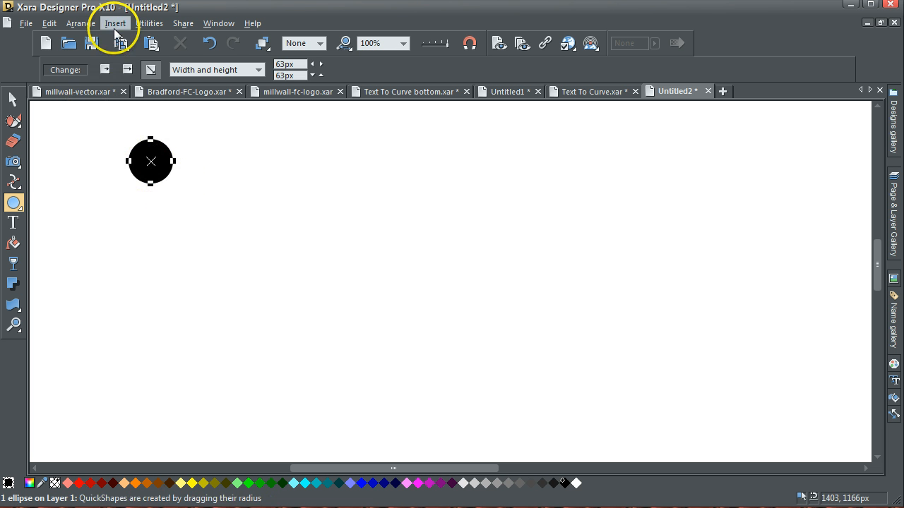
left_click(209, 43)
left_click_drag(128, 141, 259, 279)
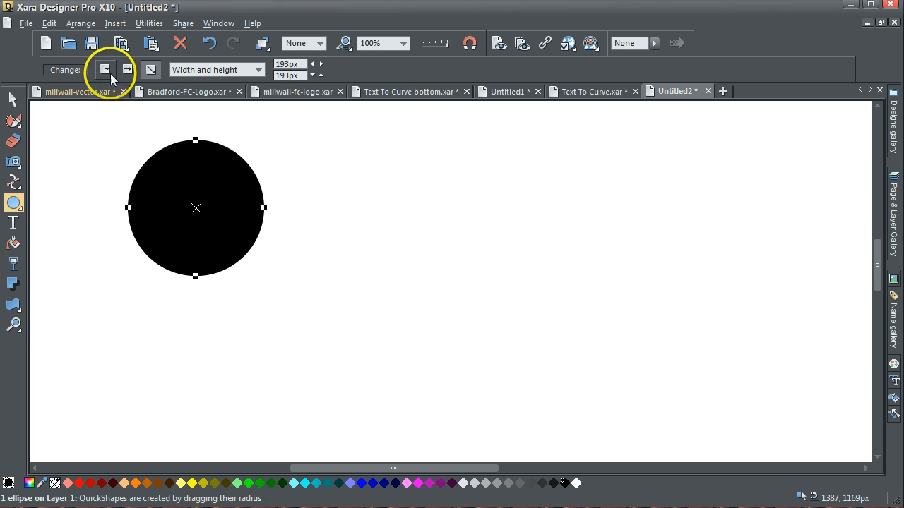
Try radius creation by drawing a circle about 354 px in diameter beside the first one, and delete it.
left_click(105, 70)
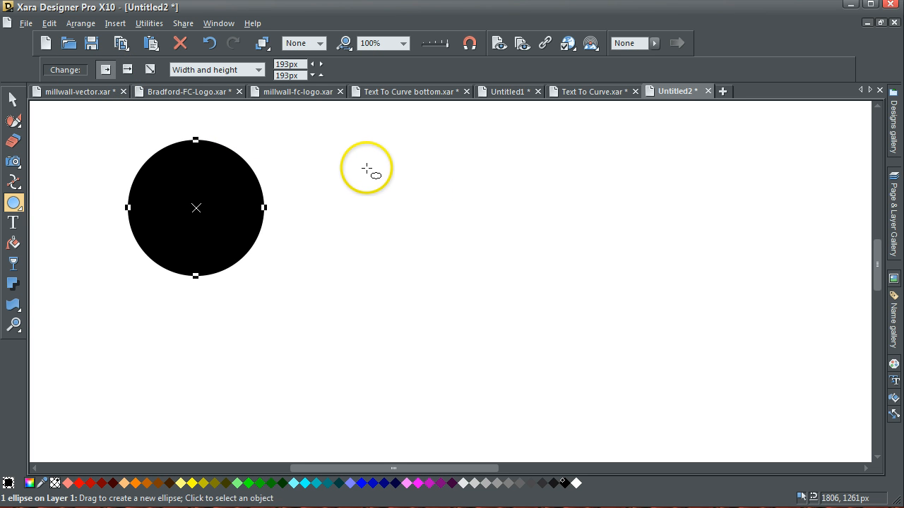
left_click_drag(439, 230, 459, 251)
left_click(16, 99)
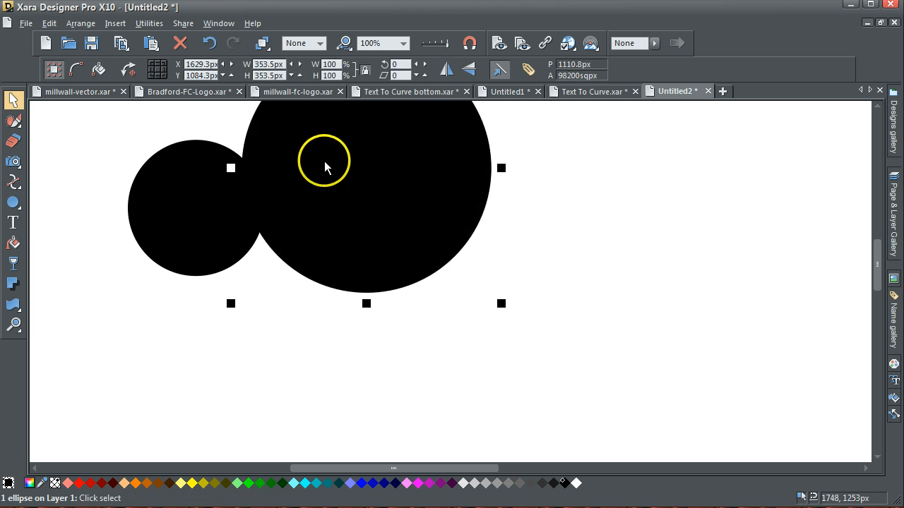
left_click_drag(367, 168, 513, 272)
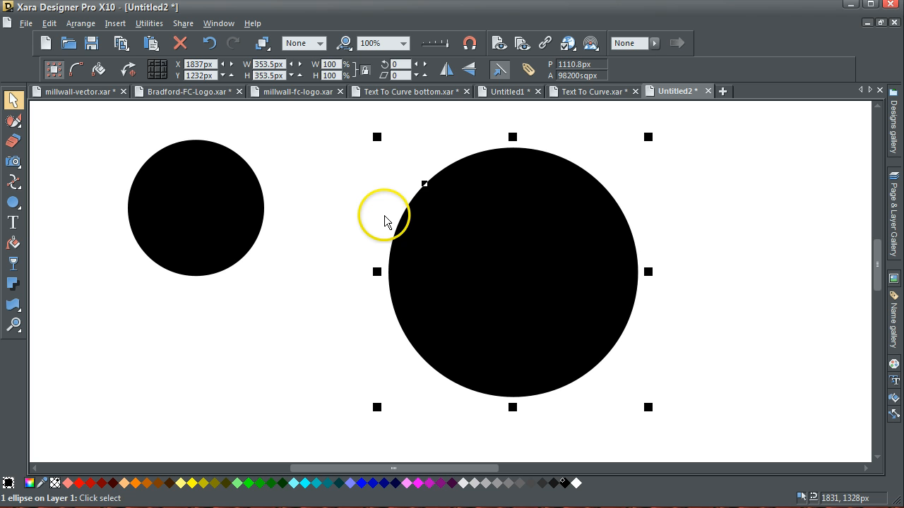
key("Delete")
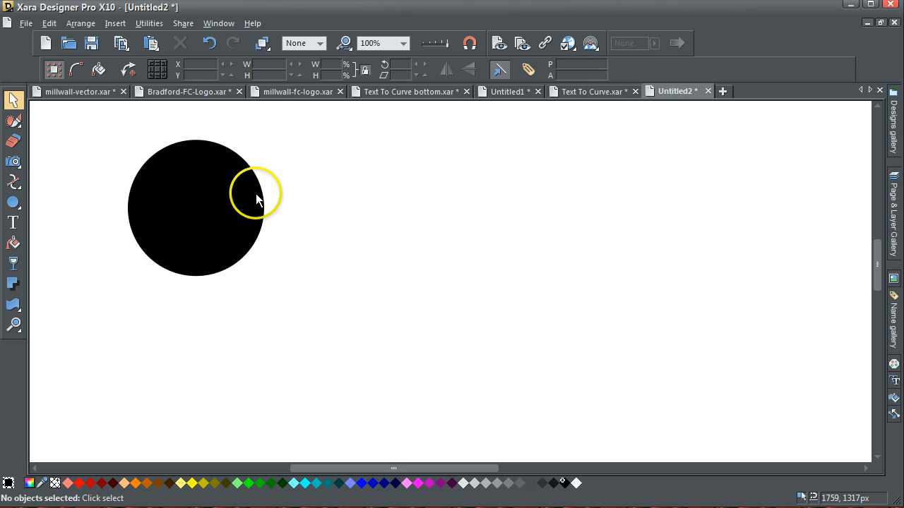
Draw two circles about 206 px and 286 px in diameter outward from their centres using radius creation.
left_click(13, 203)
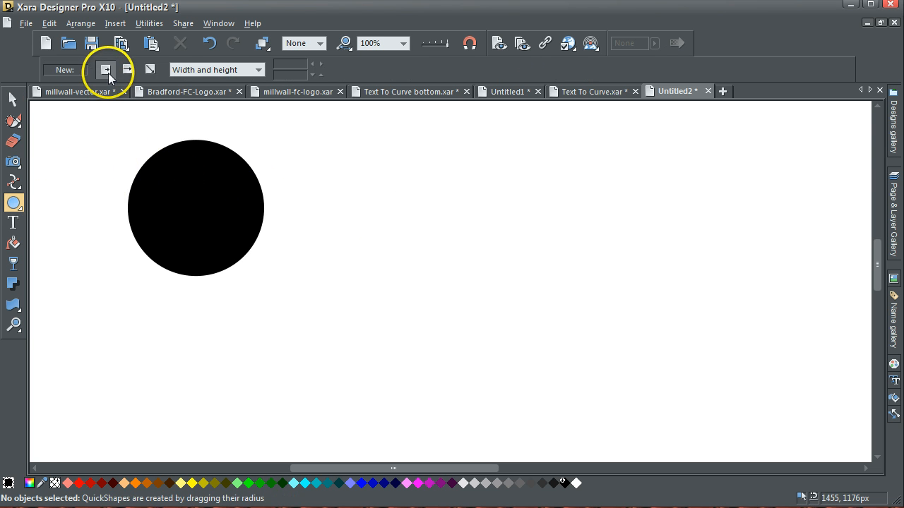
left_click_drag(449, 228, 512, 252)
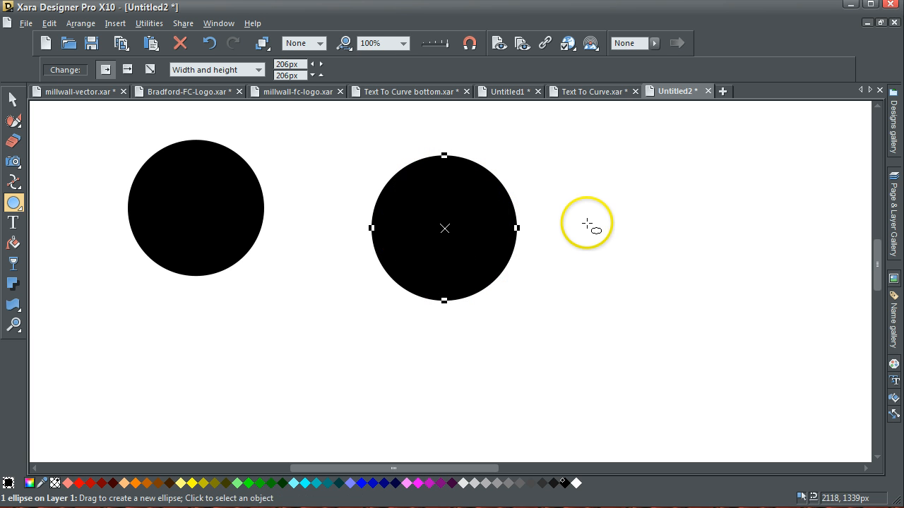
left_click(664, 287)
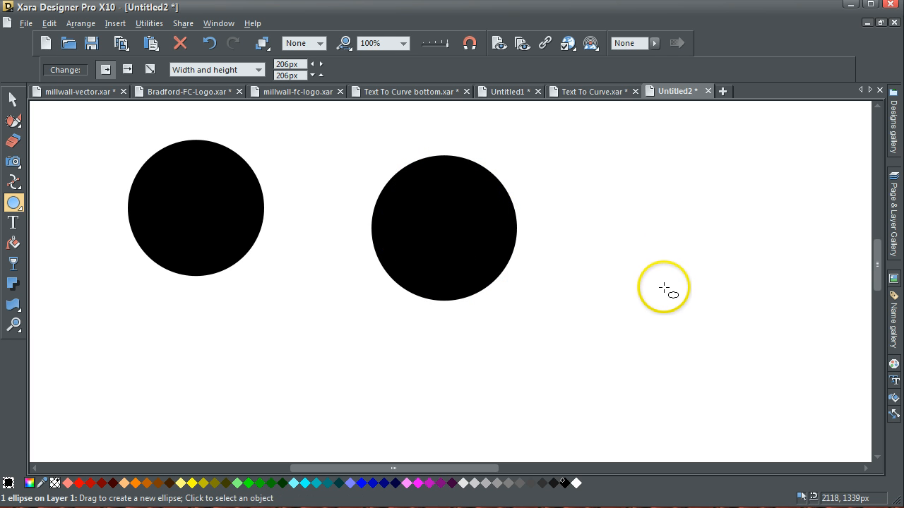
left_click_drag(588, 224, 663, 288)
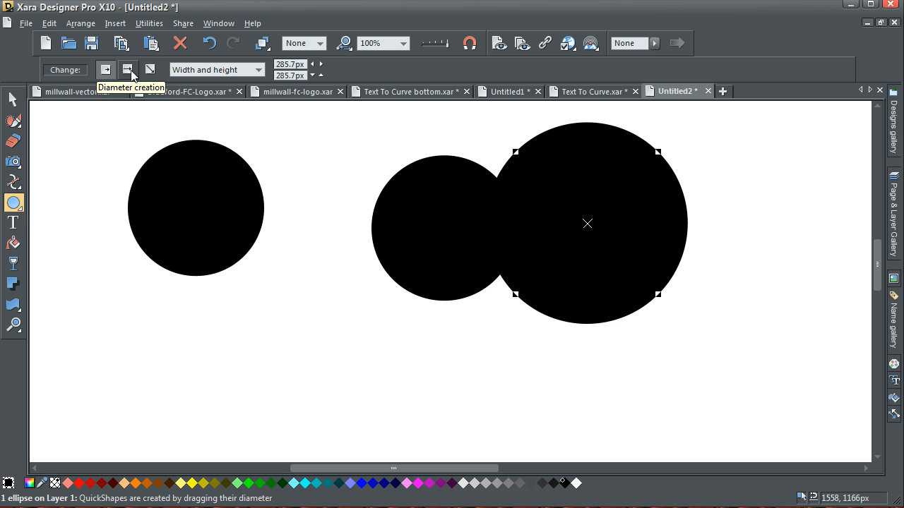
Draw another circle about 233 px in diameter beside the existing ones using diameter creation.
left_click(130, 71)
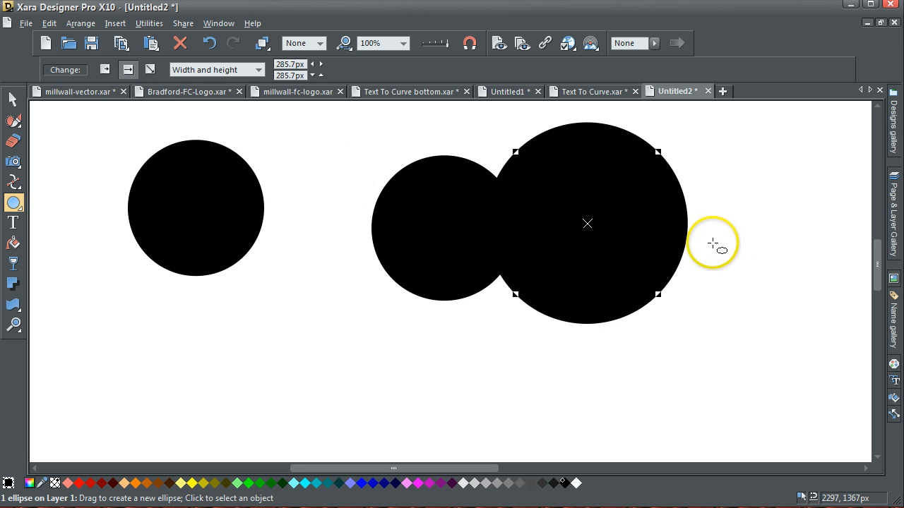
left_click(827, 356)
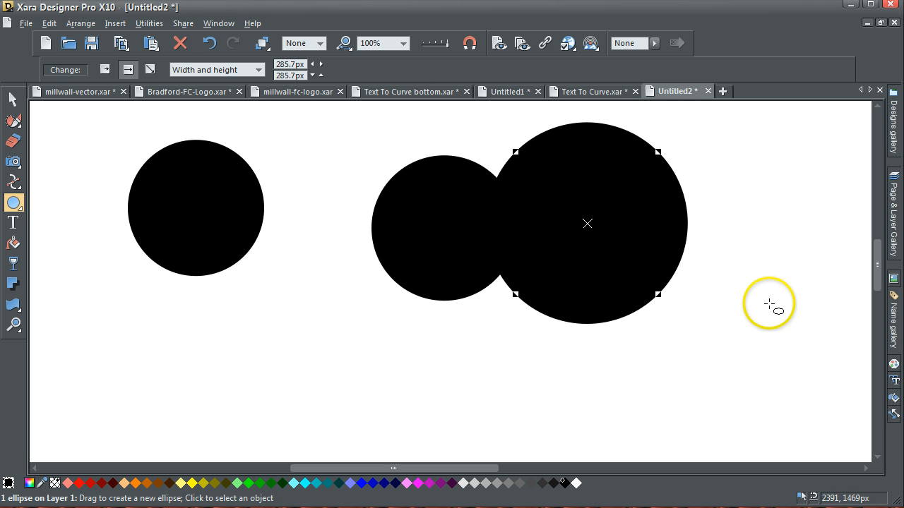
left_click(825, 387)
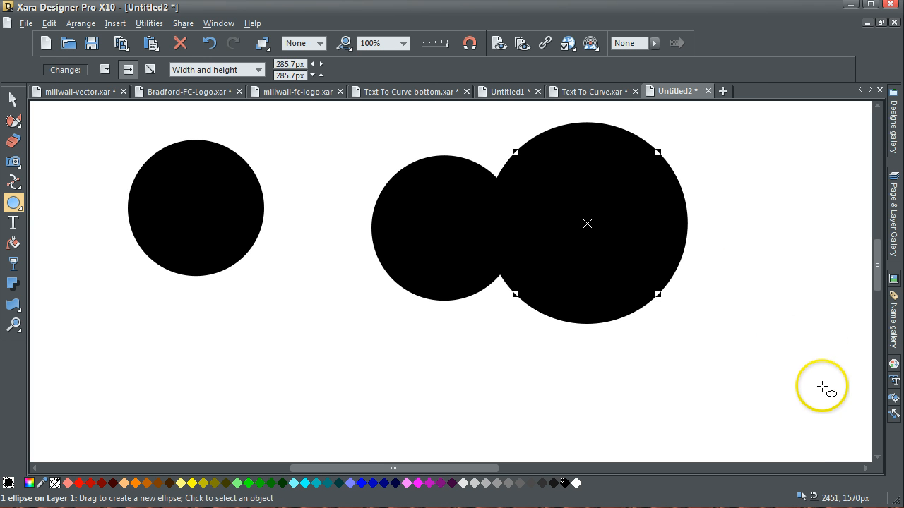
left_click(14, 99)
left_click(189, 129)
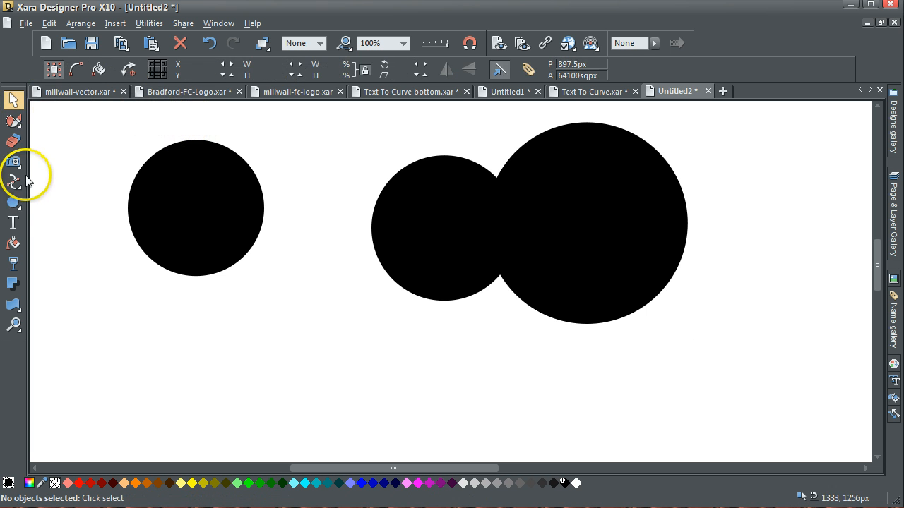
left_click(13, 202)
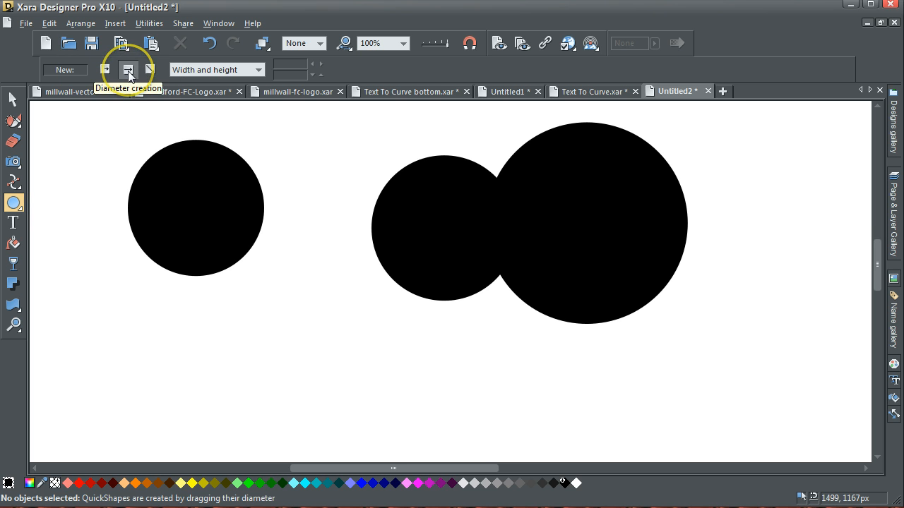
left_click(128, 70)
mouse_move(745, 184)
left_mouse_down()
mouse_move(849, 298)
mouse_move(831, 302)
left_mouse_up()
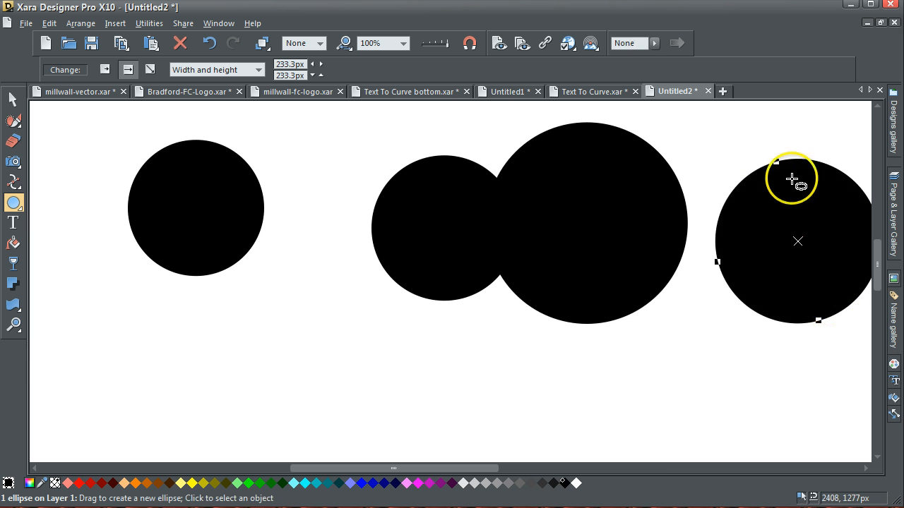
left_click_drag(493, 469, 526, 468)
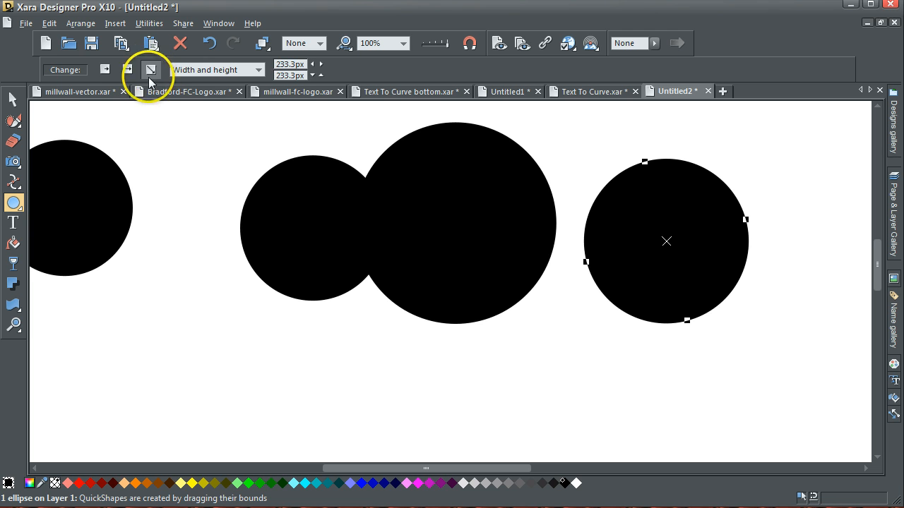
Delete the three trial circles made with radius and diameter creation, keeping the first 193 px circle.
left_click(13, 99)
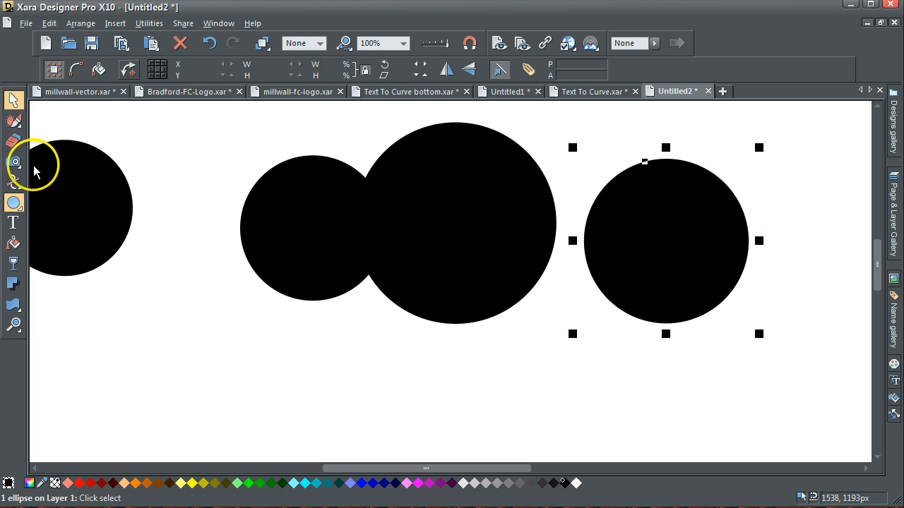
left_click(14, 203)
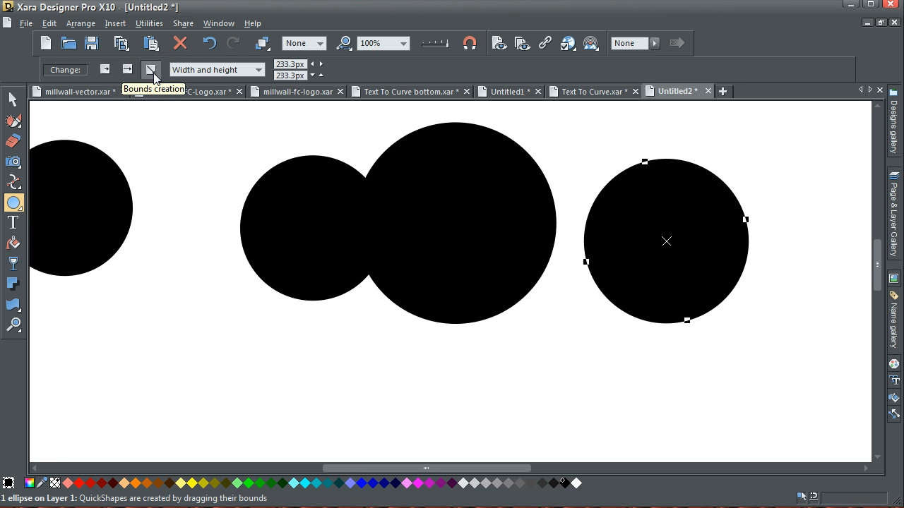
left_click(12, 99)
left_click(314, 222)
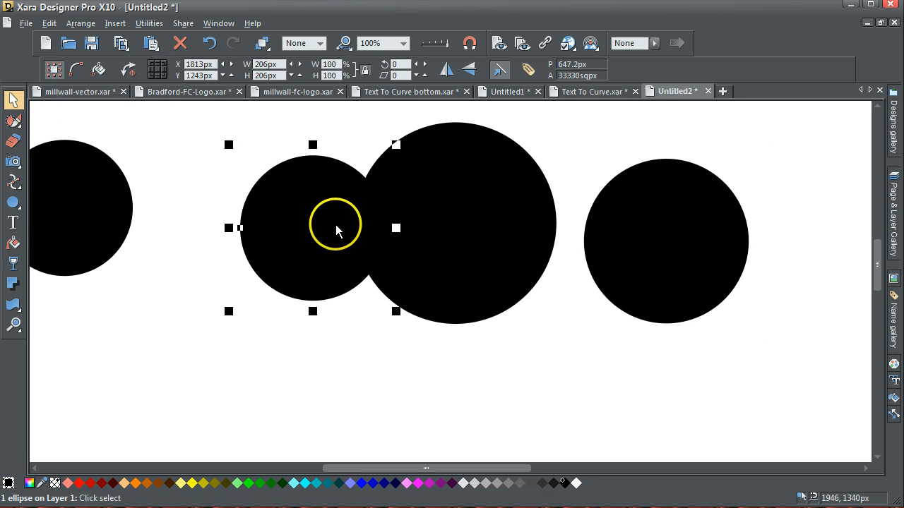
key("Delete")
left_click(446, 246)
left_click(619, 253, "shift")
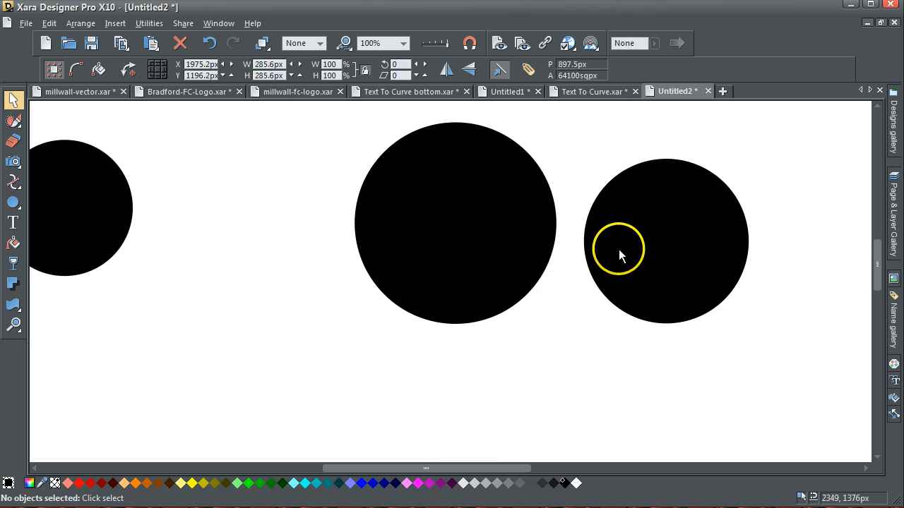
key("Delete")
Remove the remaining circle's fill and give it a blue 1 px outline.
left_click_drag(515, 470, 428, 472)
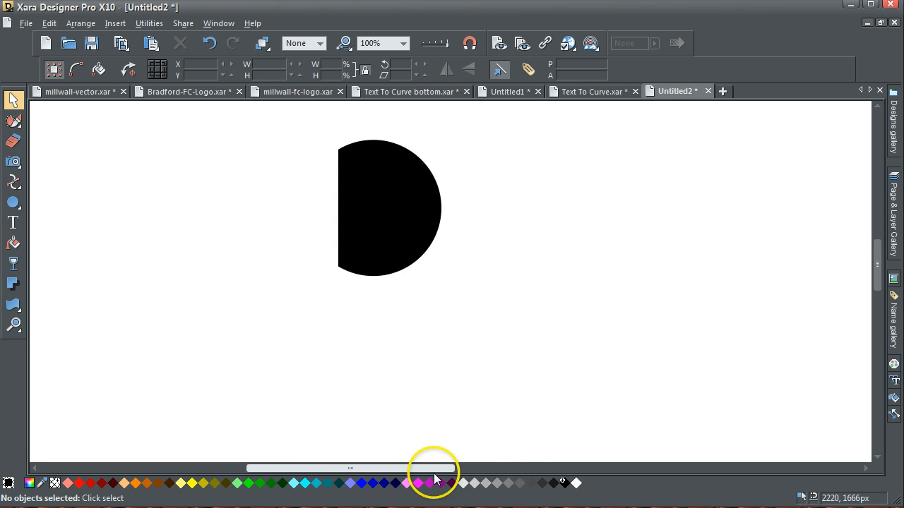
left_click(477, 218)
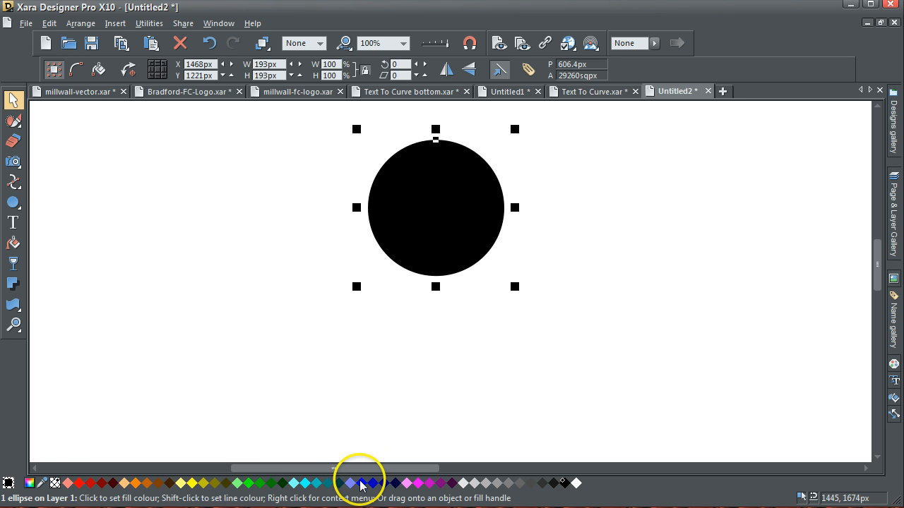
left_click(54, 482)
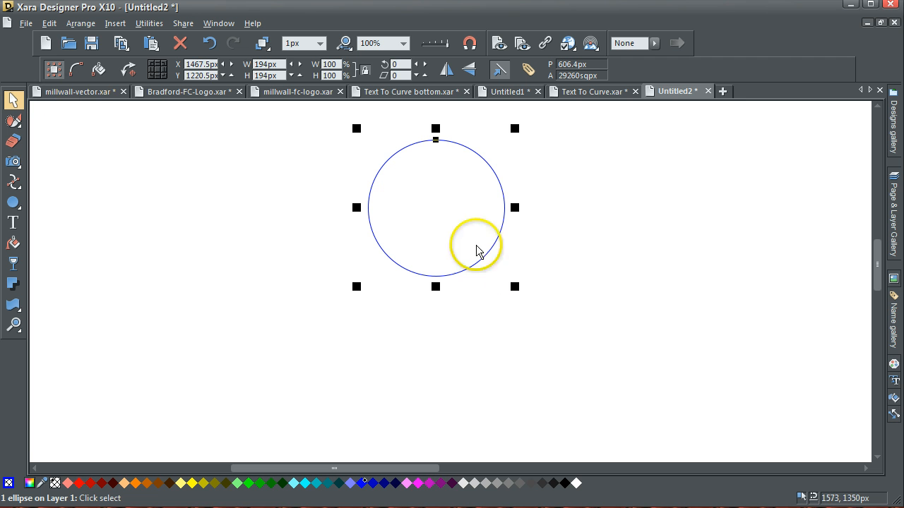
Move the blue circle lower on the page and enlarge it about its centre to about 258 px.
left_click_drag(484, 259, 451, 312)
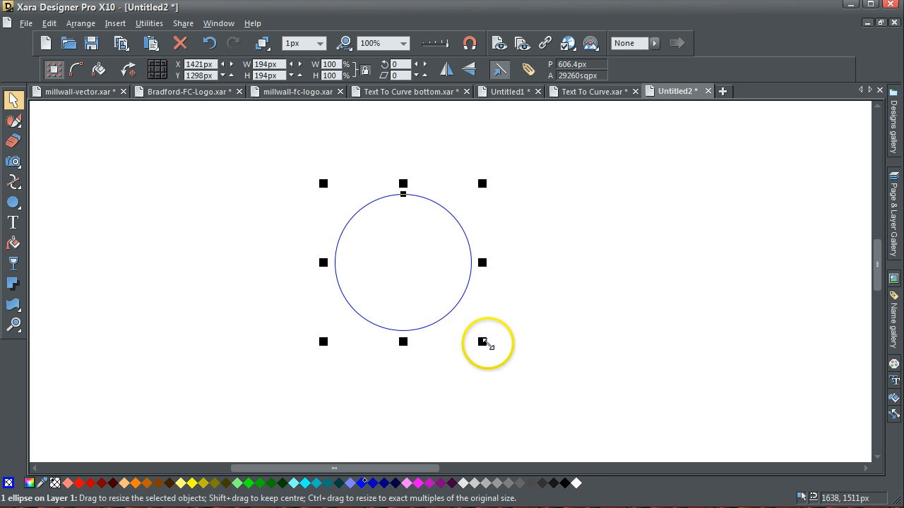
left_click_drag(482, 341, 506, 359)
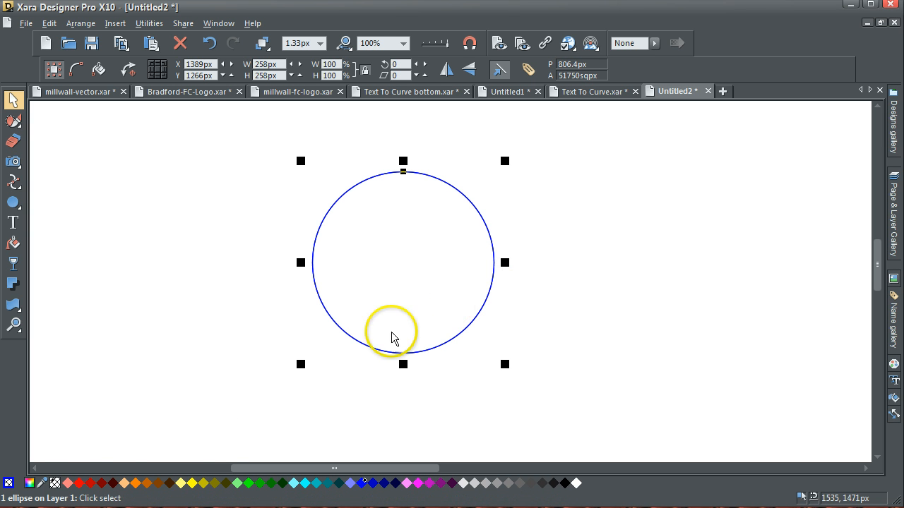
Duplicate the blue circle in place and turn the copy into a larger concentric circle with a red outline.
left_click(79, 484, "shift")
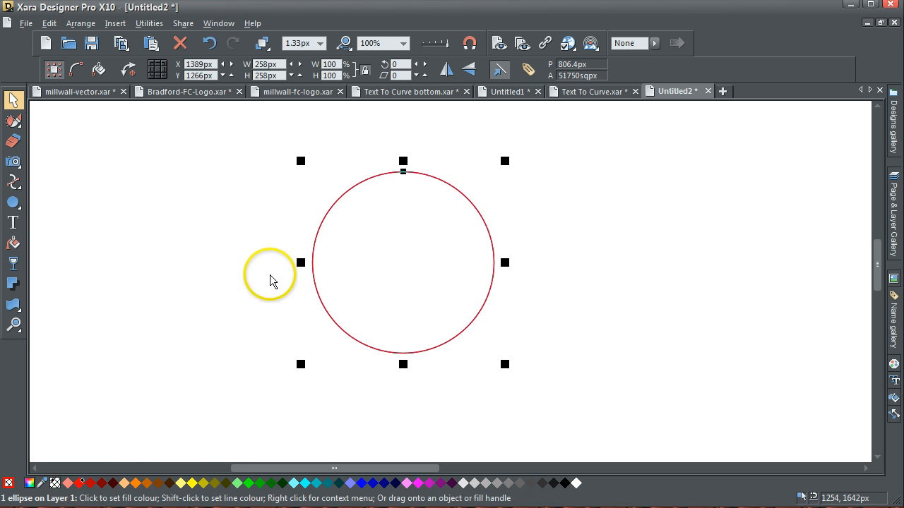
left_click_drag(301, 161, 279, 144)
left_click(565, 152)
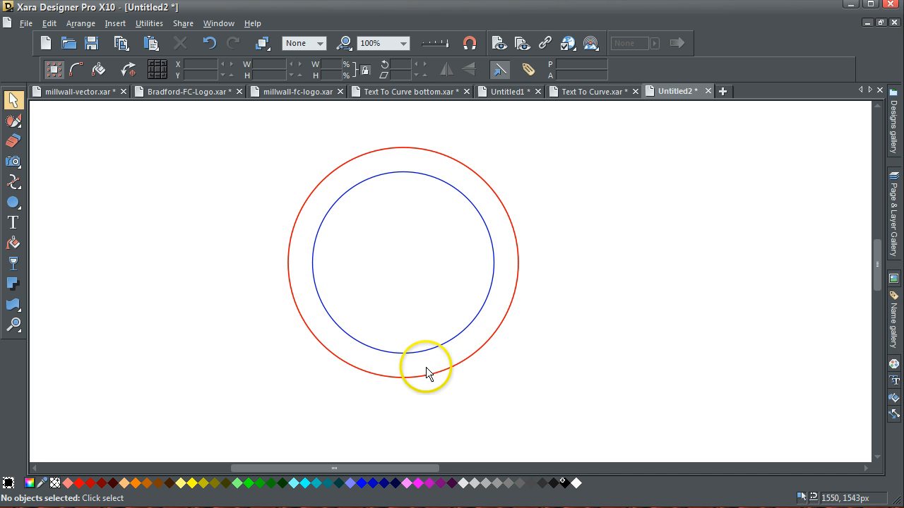
Add a centred text column reading "TOP TEXT" across the upper part of the two circles.
left_click(12, 223)
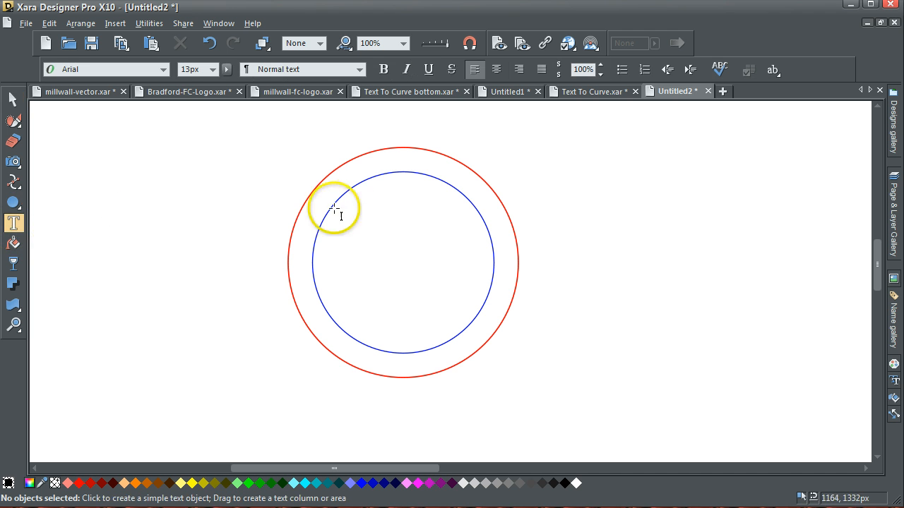
left_click_drag(297, 182, 533, 184)
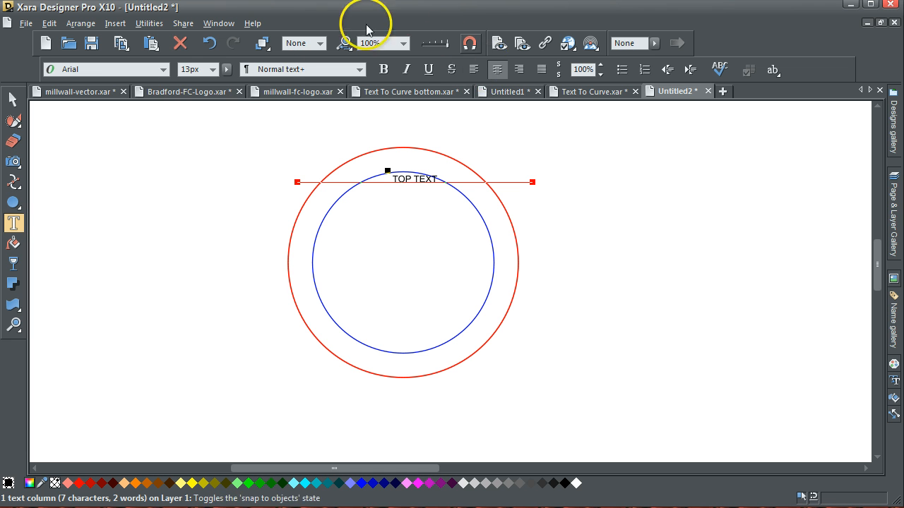
Set the "TOP TEXT" column to the Arial Black font at 43 px.
left_click(159, 69)
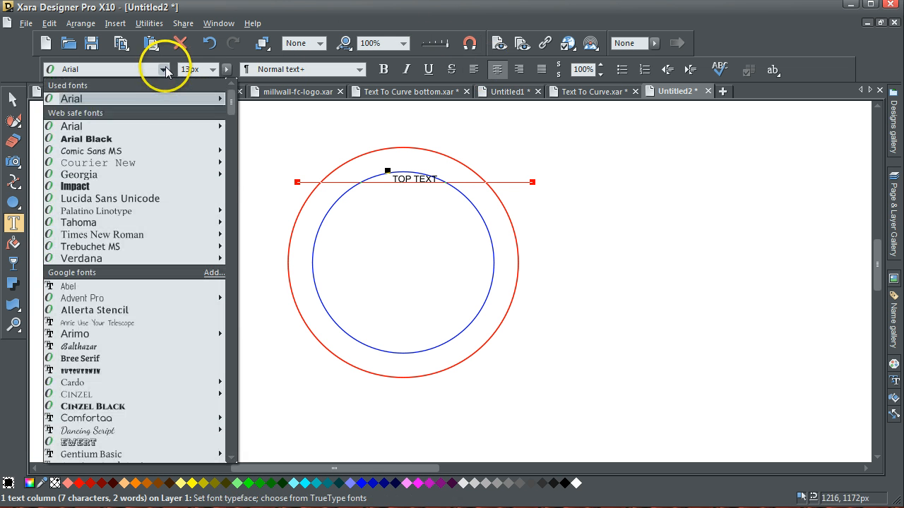
left_click(144, 139)
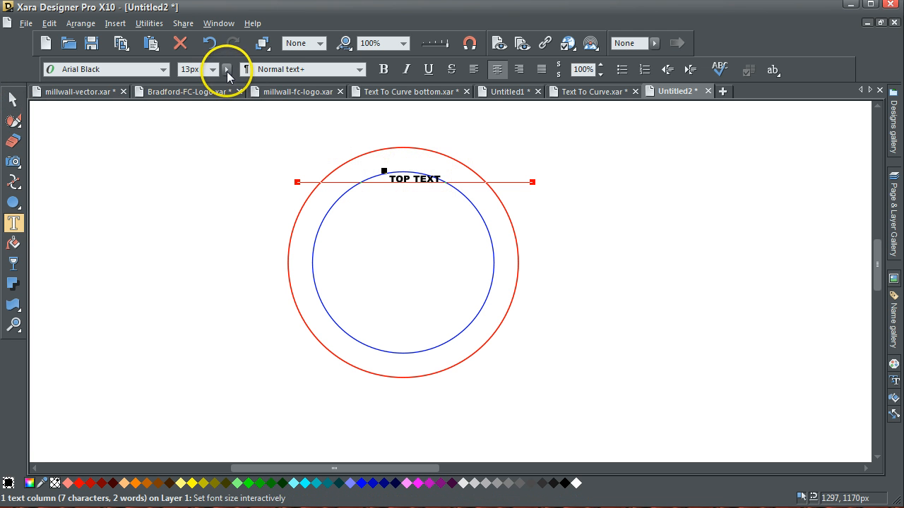
left_click(227, 71)
left_click_drag(228, 92, 280, 105)
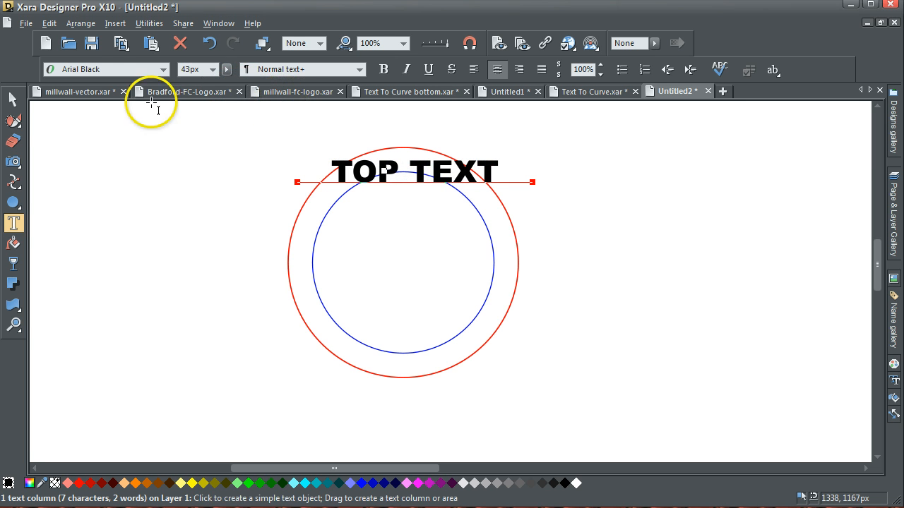
Move the "TOP TEXT" column just above the circles and fit it to the curve of the blue circle.
left_click(13, 99)
left_click_drag(421, 176, 396, 138)
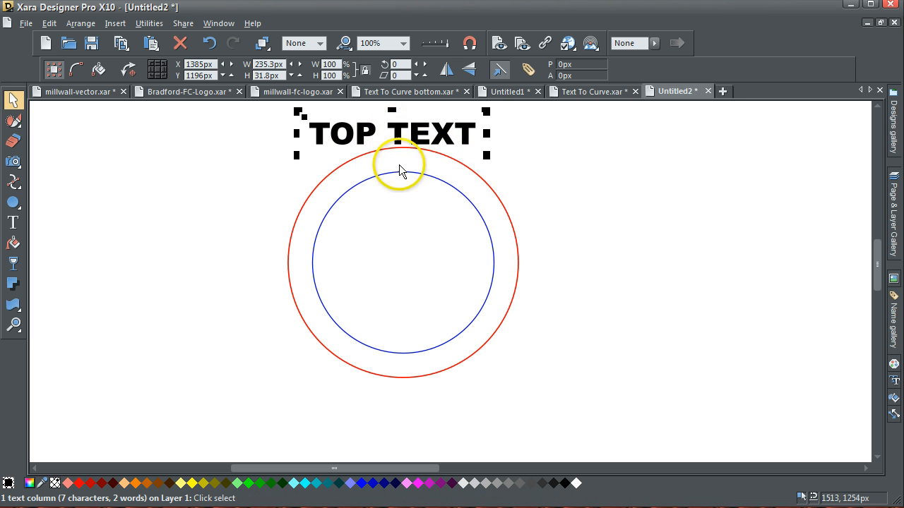
left_click(395, 173, "shift")
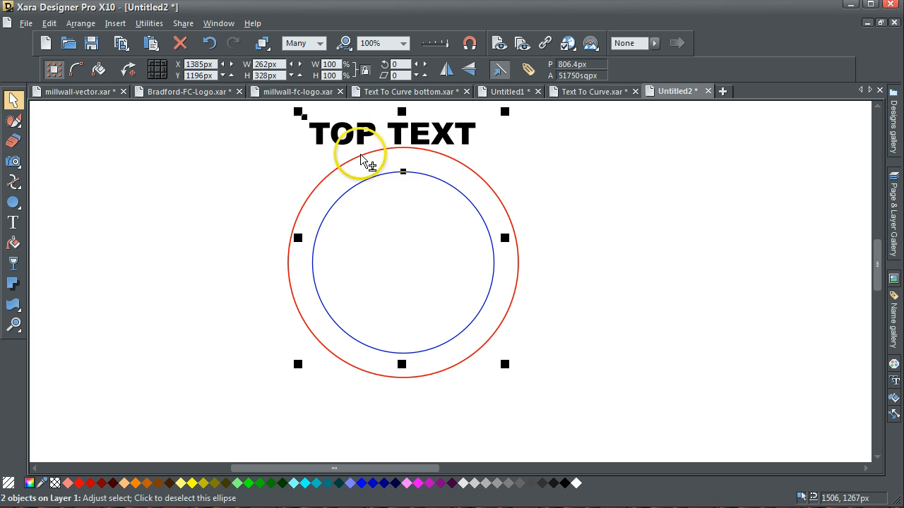
left_click(82, 25)
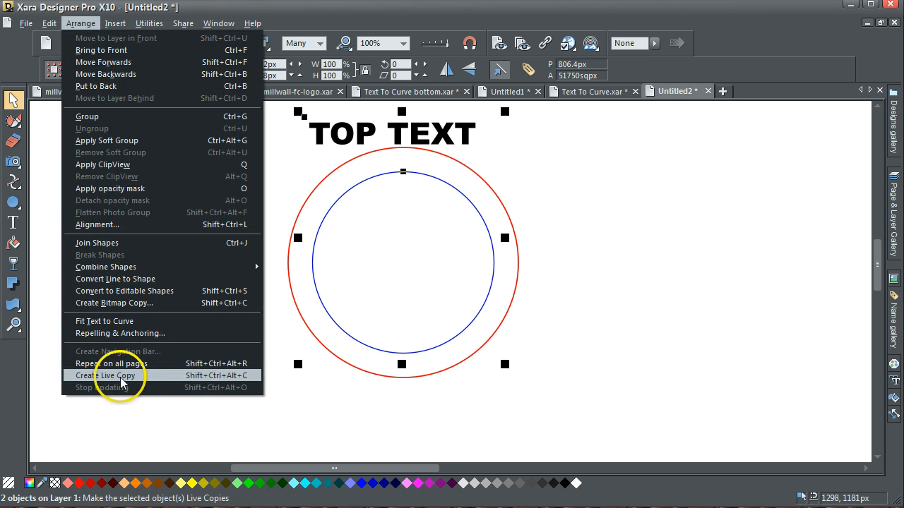
left_click(120, 321)
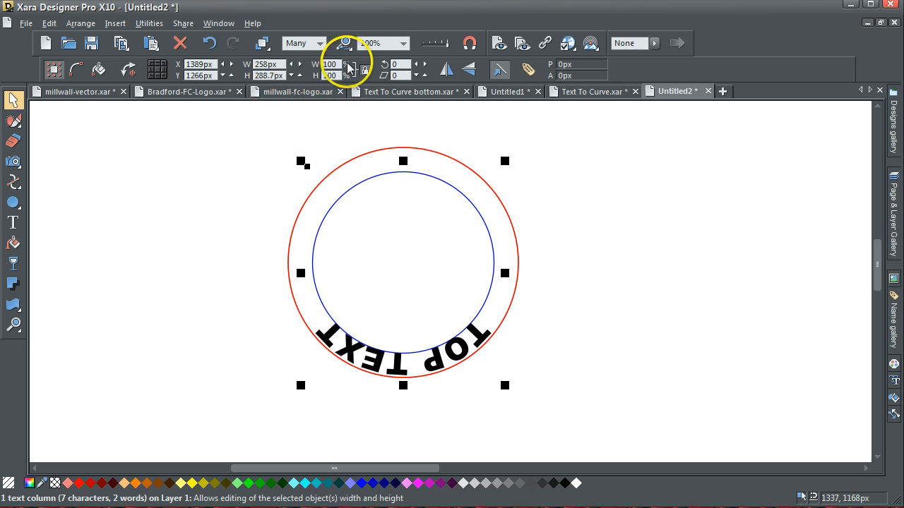
Try rotating the curved "TOP TEXT" and blue circle by 180 degrees without the red circle, and undo the rotation.
left_click_drag(405, 63, 377, 62)
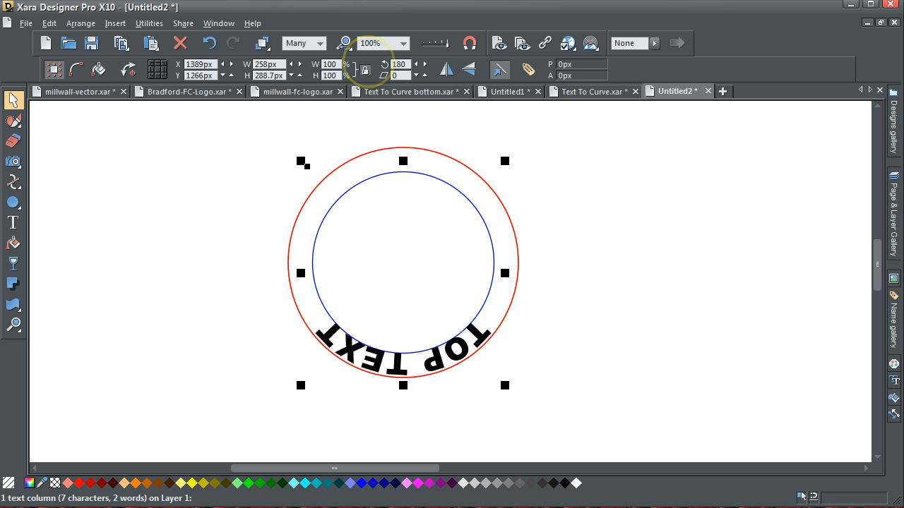
type("0")
key("Return")
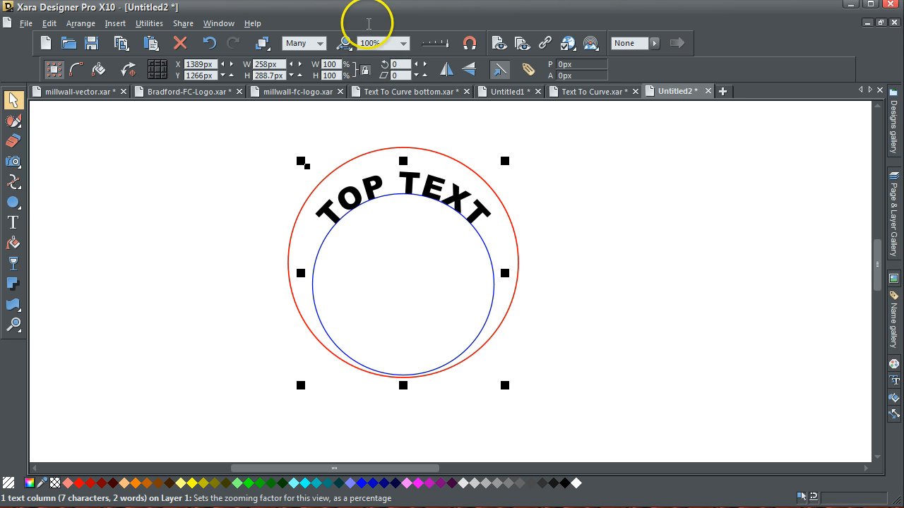
left_click(209, 43)
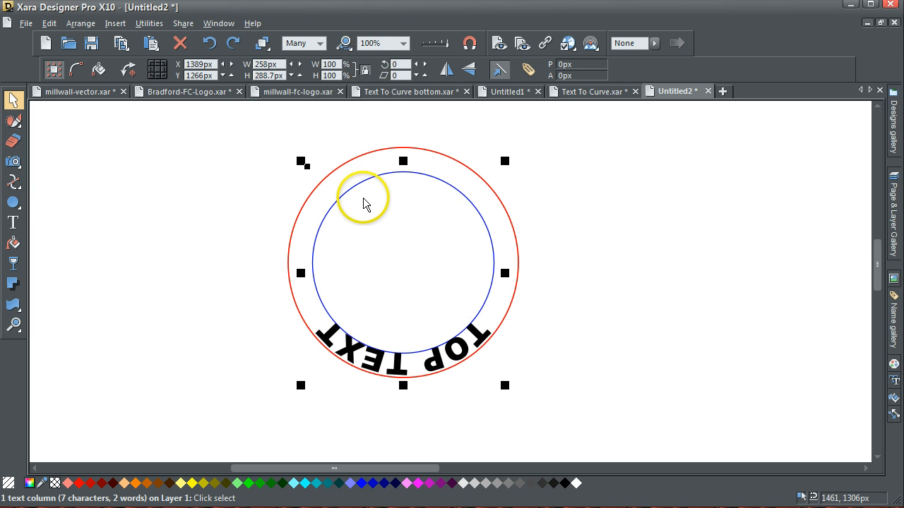
Rotate the curved "TOP TEXT" together with the red circle by 180 degrees and clear the selection.
left_click(342, 164, "shift")
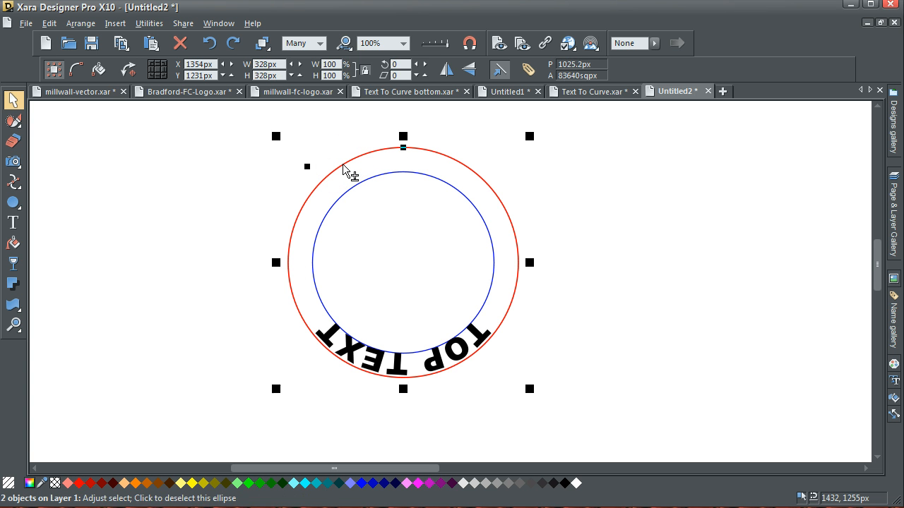
left_click_drag(403, 65, 387, 67)
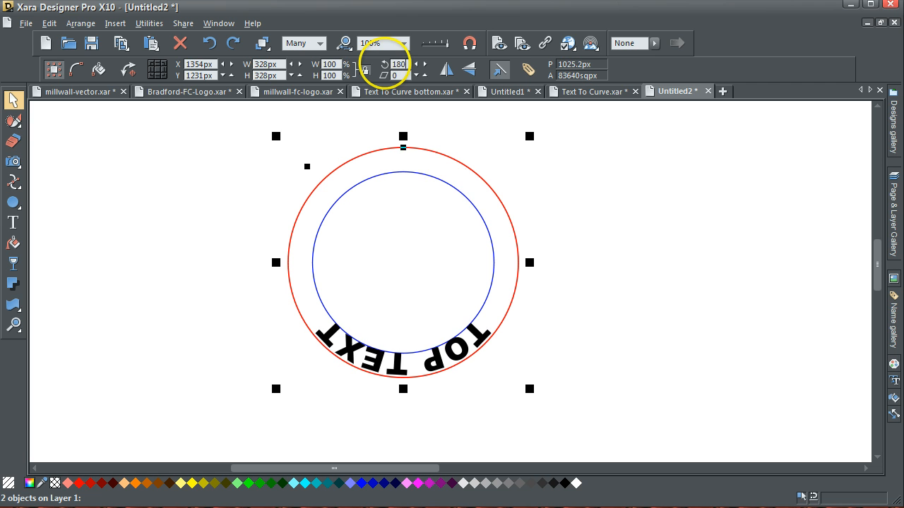
key("Return")
left_click(709, 223)
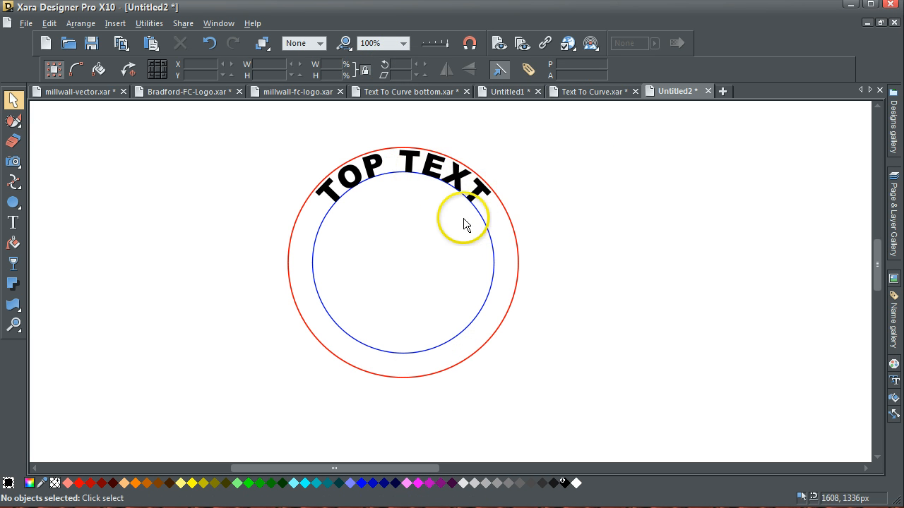
Set the font size of the curved "TOP TEXT" to 48 px and deselect it.
left_click(13, 222)
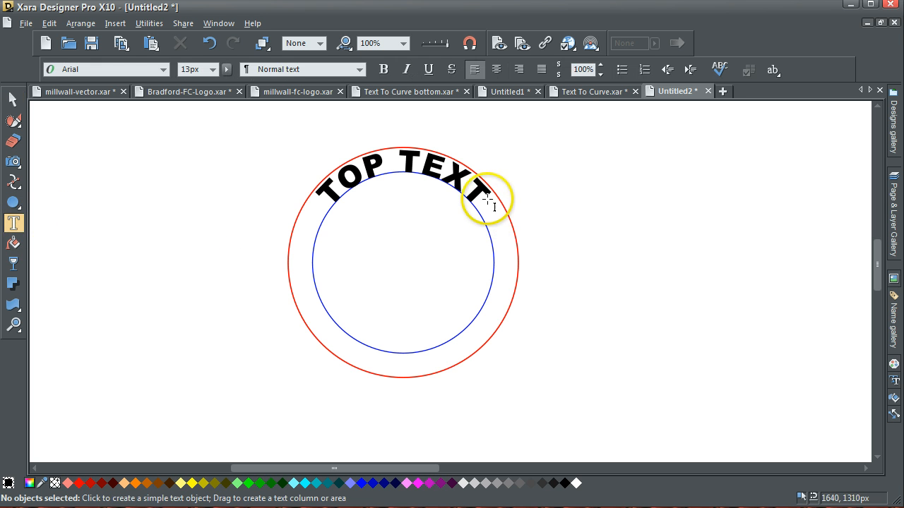
left_click_drag(486, 196, 306, 186)
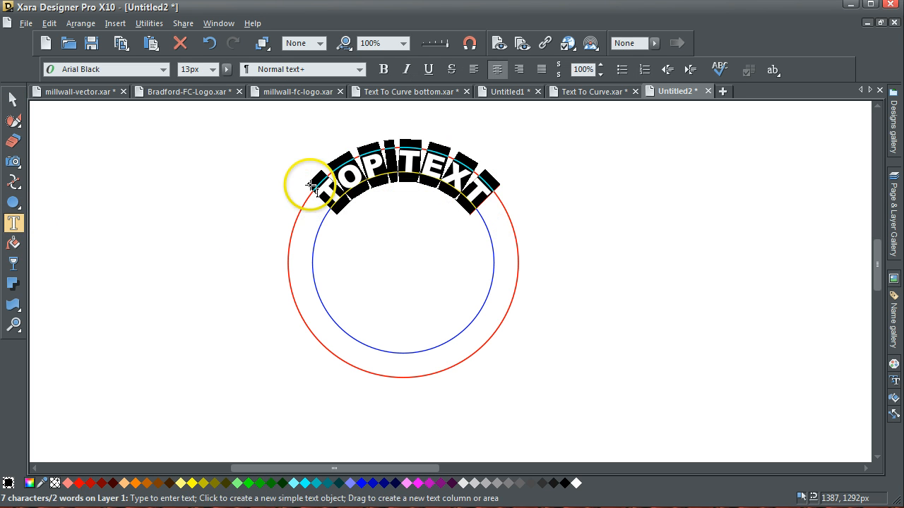
left_click(201, 70)
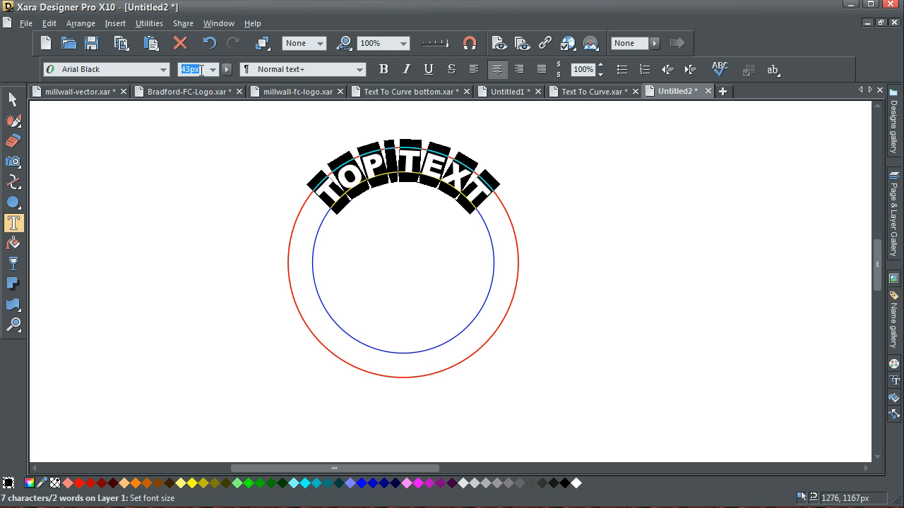
type("48")
key("Return")
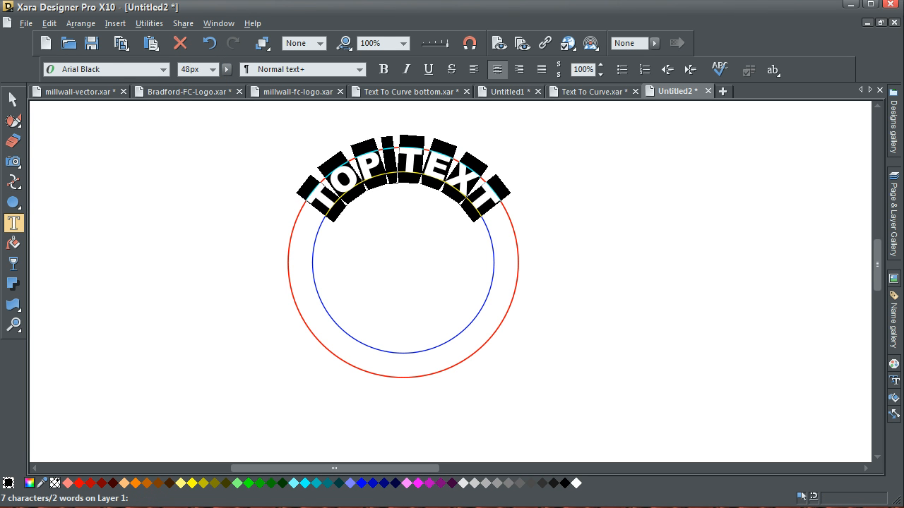
left_click(12, 99)
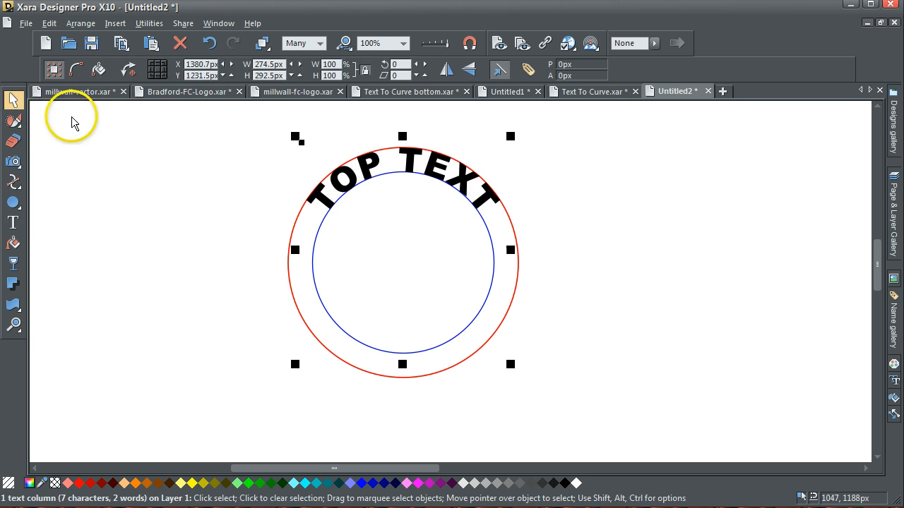
left_click(347, 211)
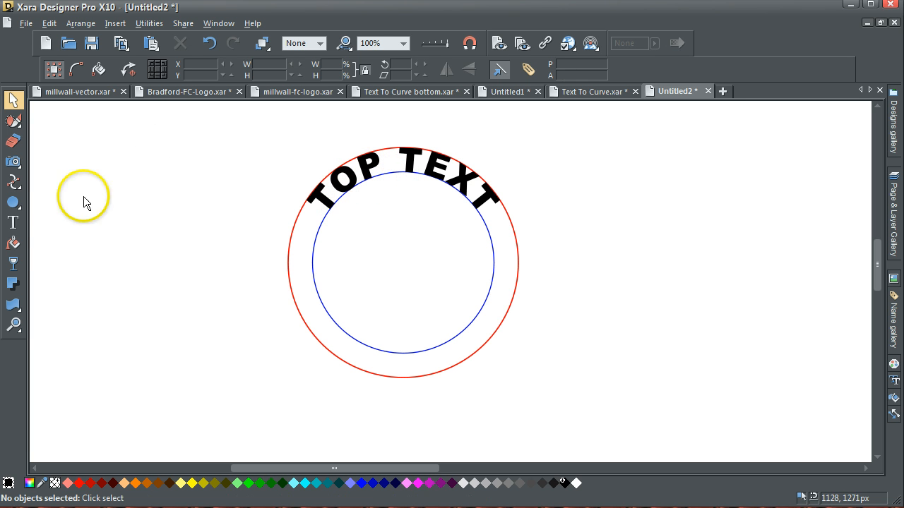
Add a centred text column reading "BOTTOM TEXT" below the two circles.
left_click(13, 223)
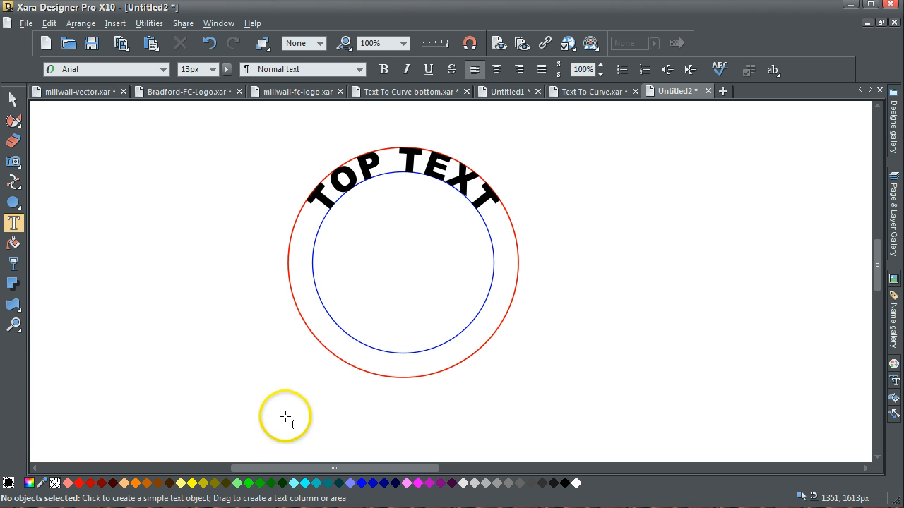
left_click_drag(286, 416, 587, 406)
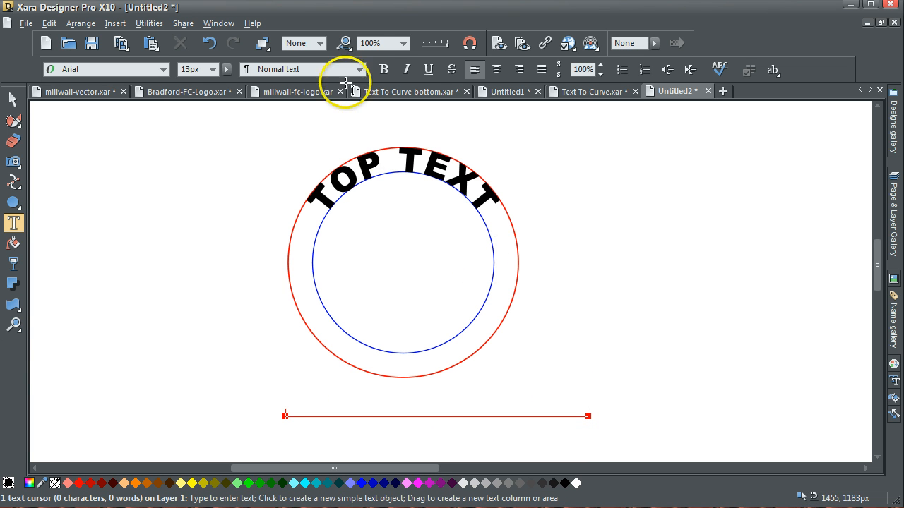
left_click(497, 69)
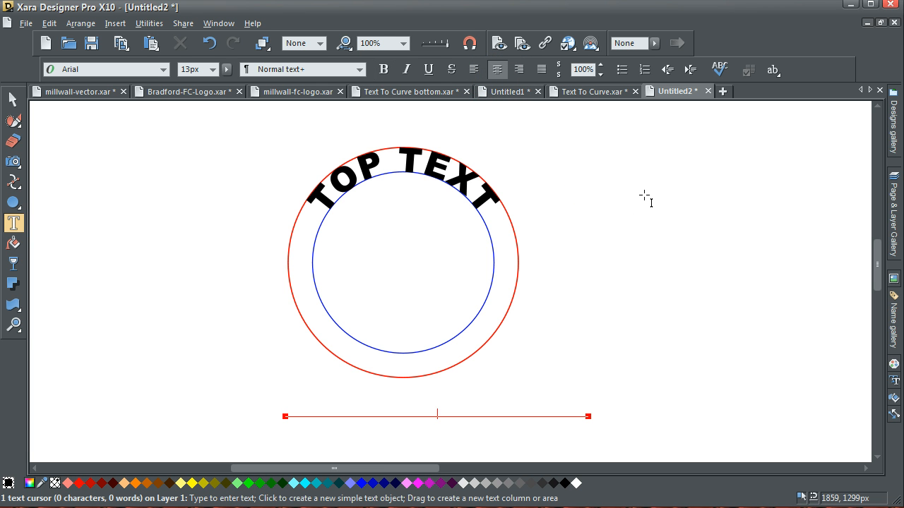
type("BOTTOM TEXT")
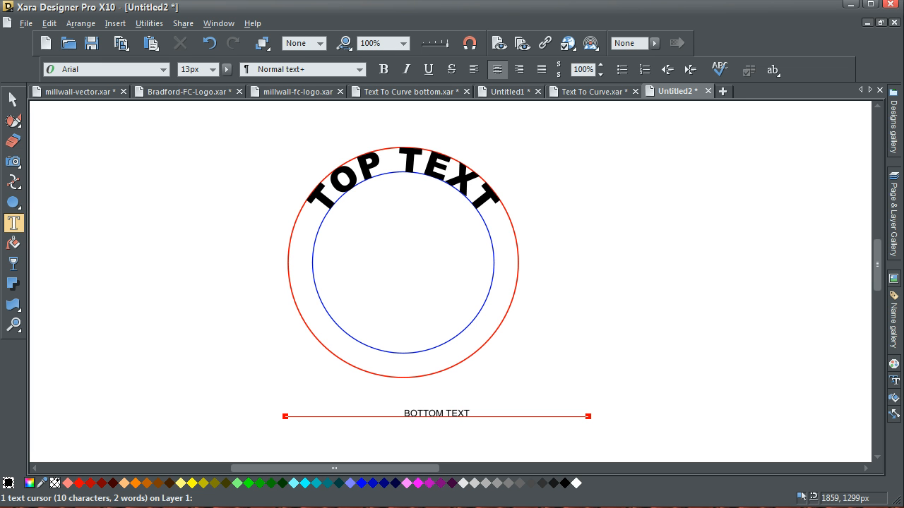
key("Escape")
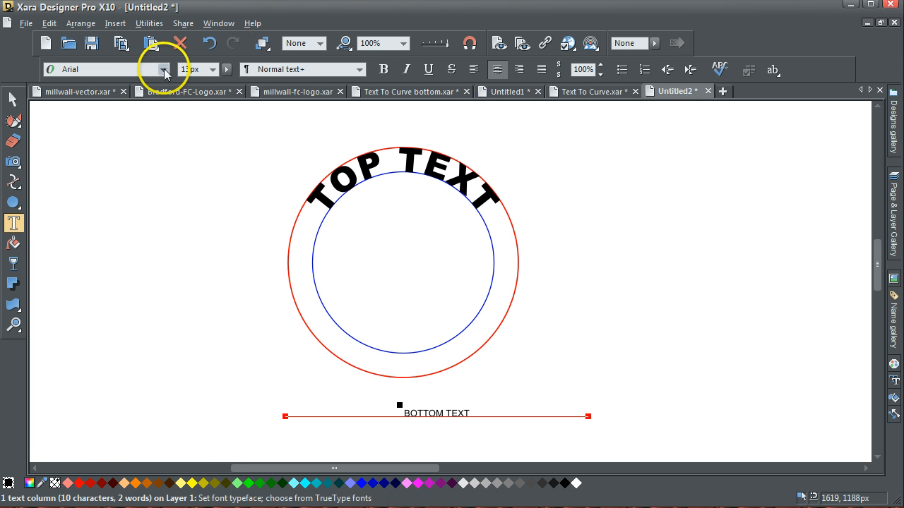
Set the "BOTTOM TEXT" column to the Arial Black font at 48 px.
left_click(164, 71)
left_click(147, 115)
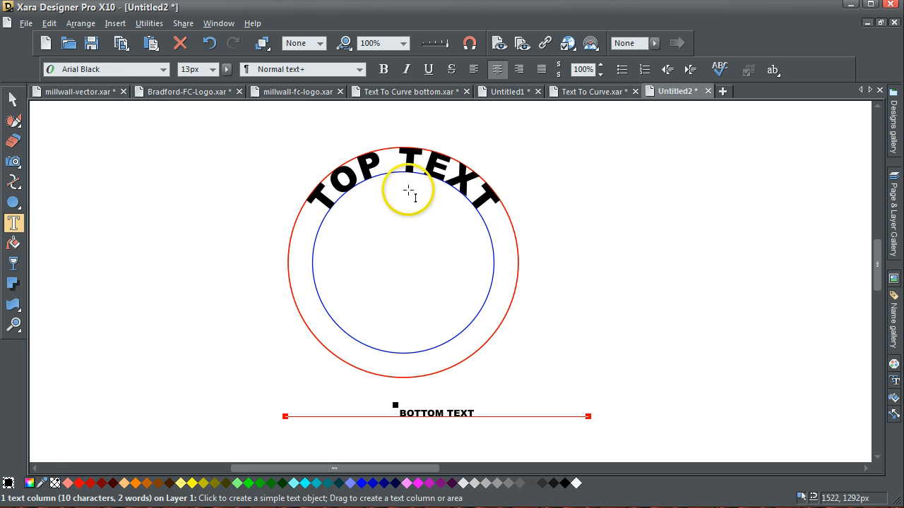
left_click_drag(409, 162, 410, 181)
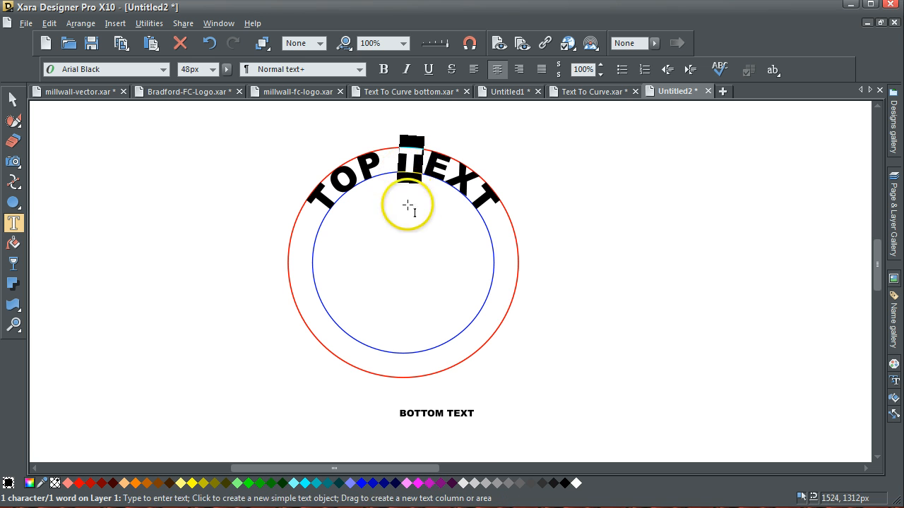
left_click_drag(474, 412, 399, 413)
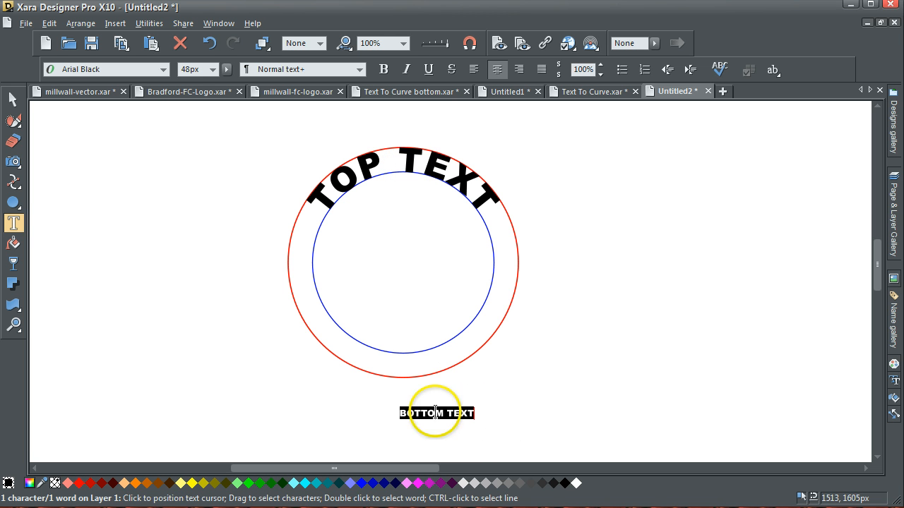
left_click_drag(201, 70, 185, 74)
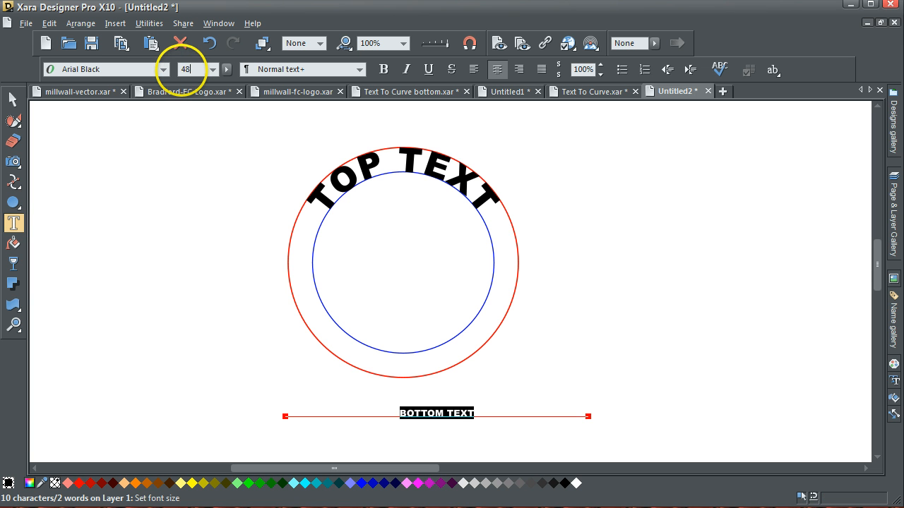
type("48")
key("Return")
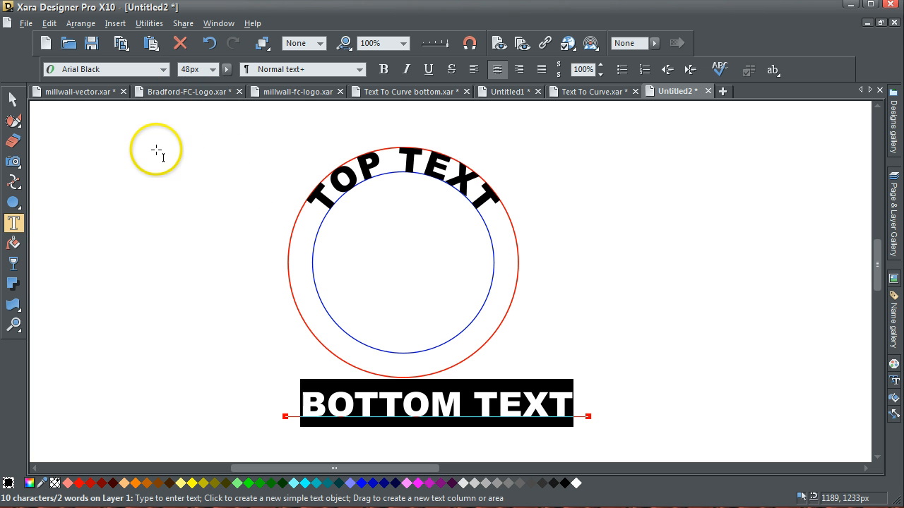
Fill the "BOTTOM TEXT" lettering below the circles with bright red.
left_click(13, 98)
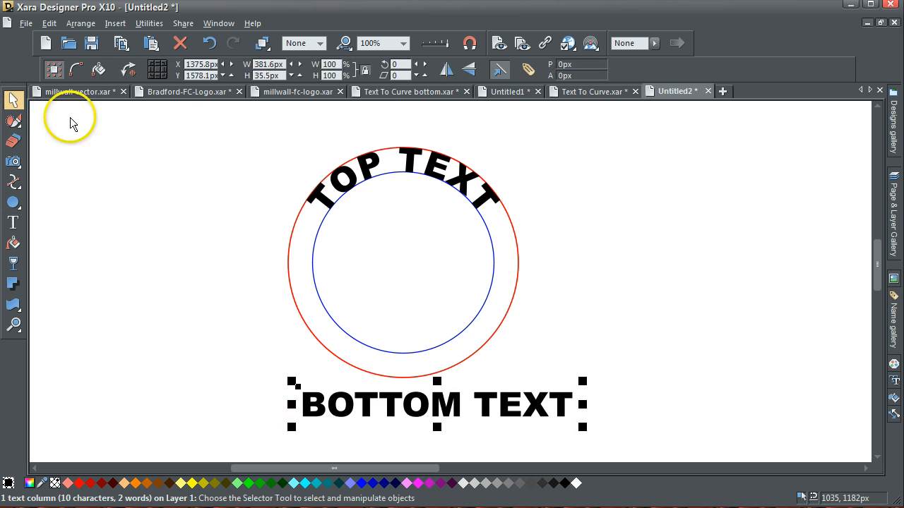
left_click(242, 264)
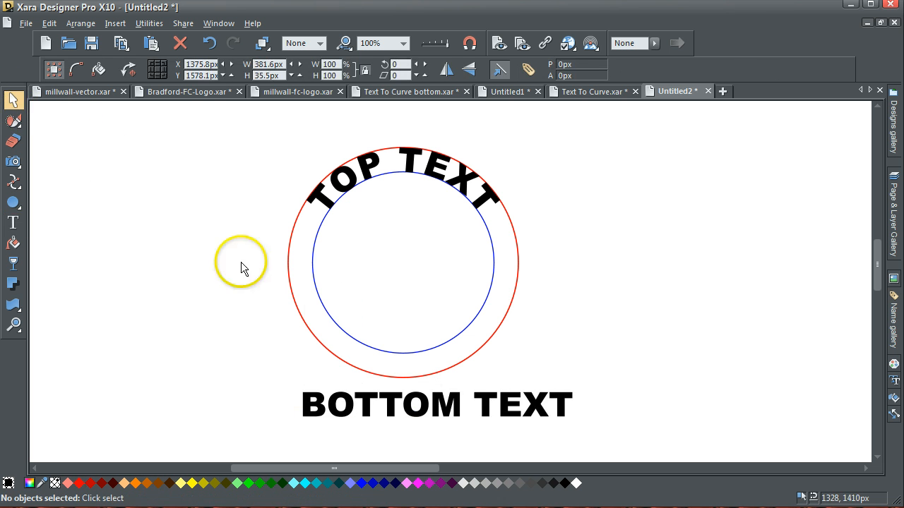
left_click(487, 406)
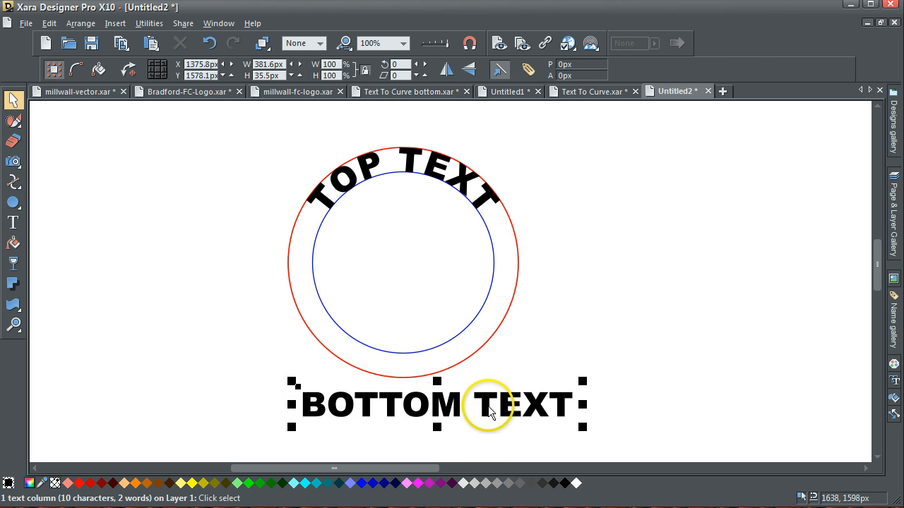
left_click(79, 485)
Colour only the characters of the curved "TOP TEXT" bright blue and clear the selection.
left_click(324, 216)
left_click(341, 194)
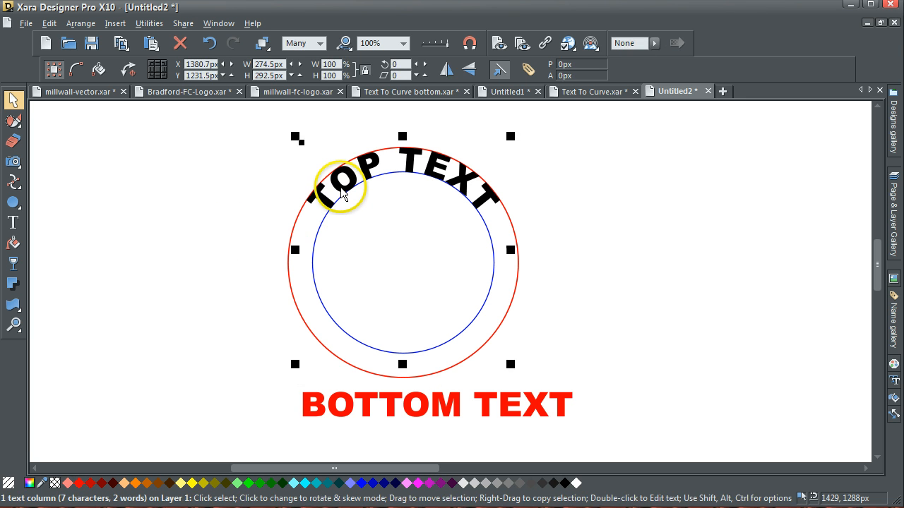
left_click(339, 193, "ctrl")
left_click(131, 232)
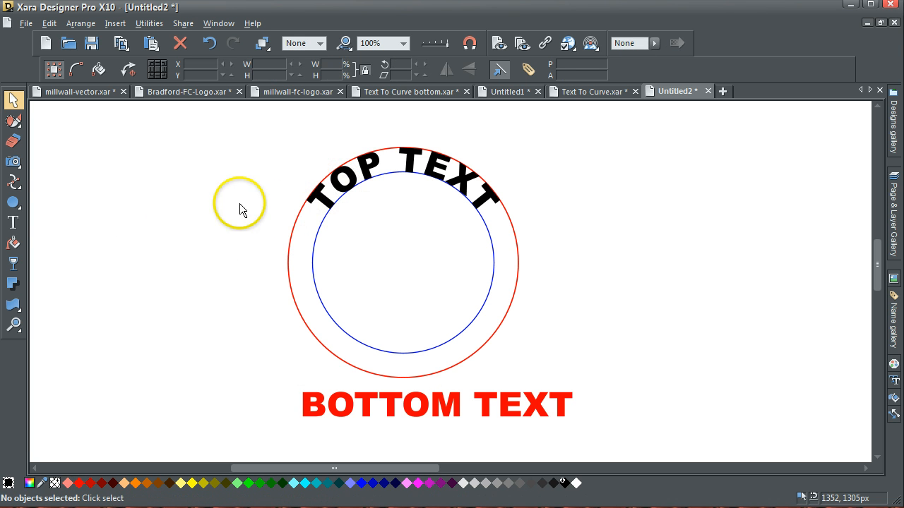
left_click(13, 222)
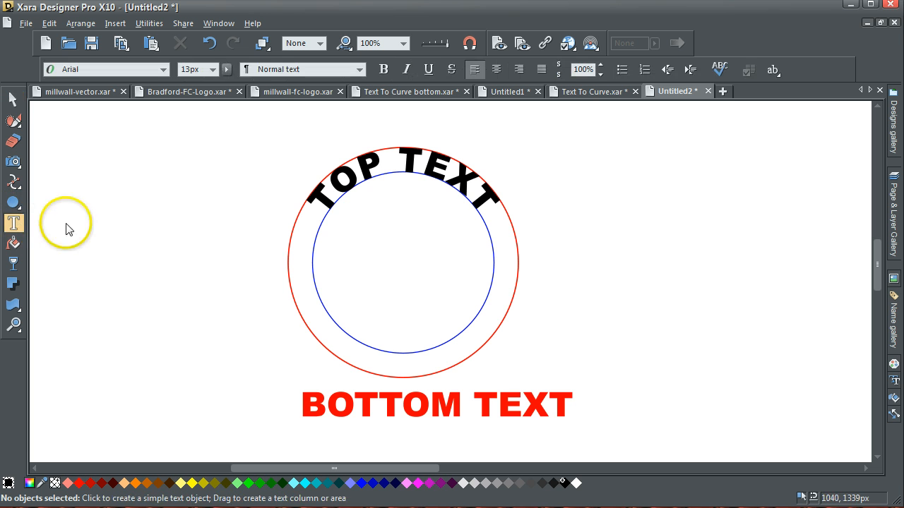
left_click_drag(493, 199, 303, 208)
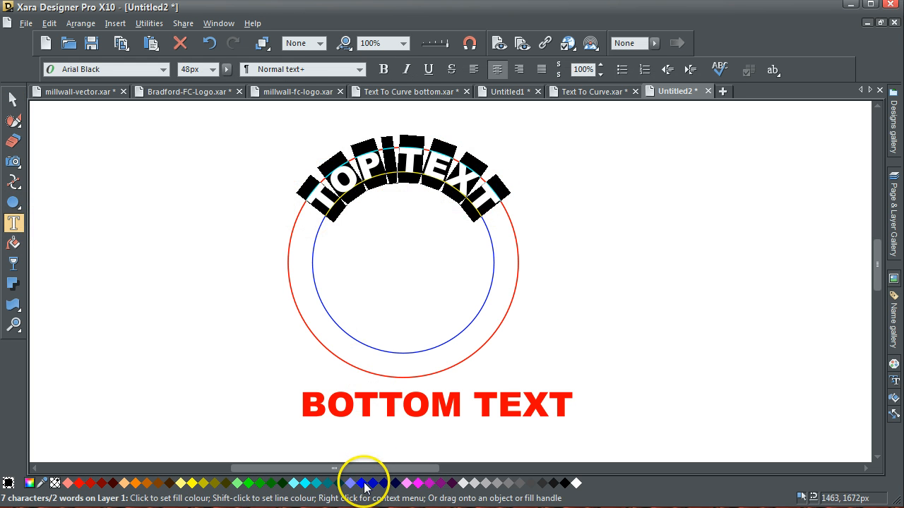
left_click(360, 482)
left_click(13, 99)
left_click(101, 134)
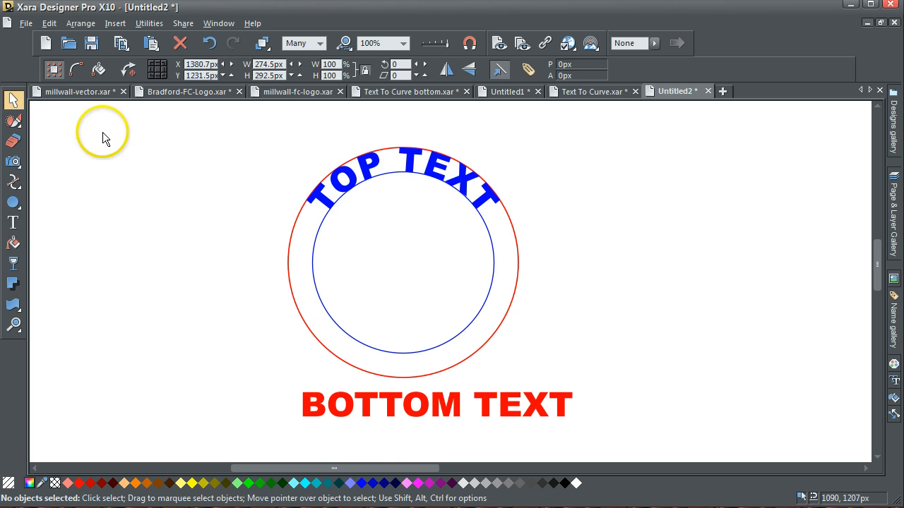
Fit the red "BOTTOM TEXT" column to the curve of the outer red circle.
left_click(456, 405)
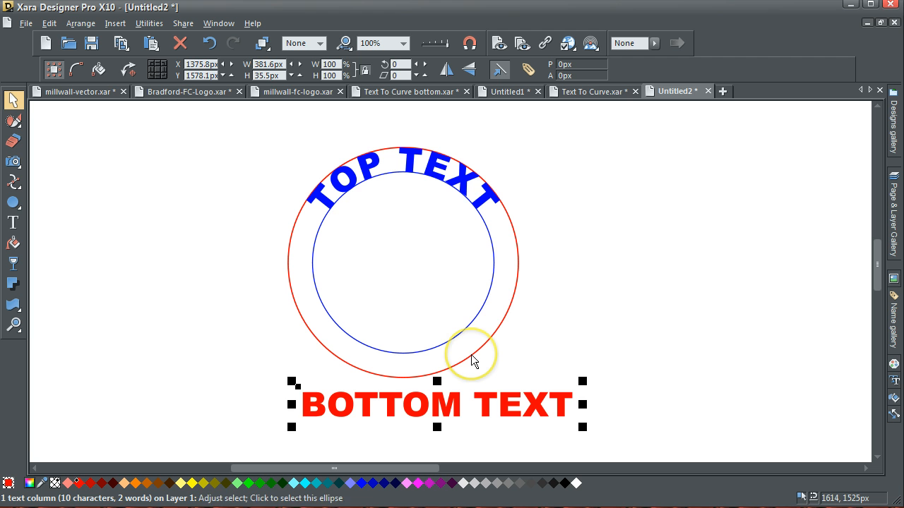
left_click(471, 355, "shift")
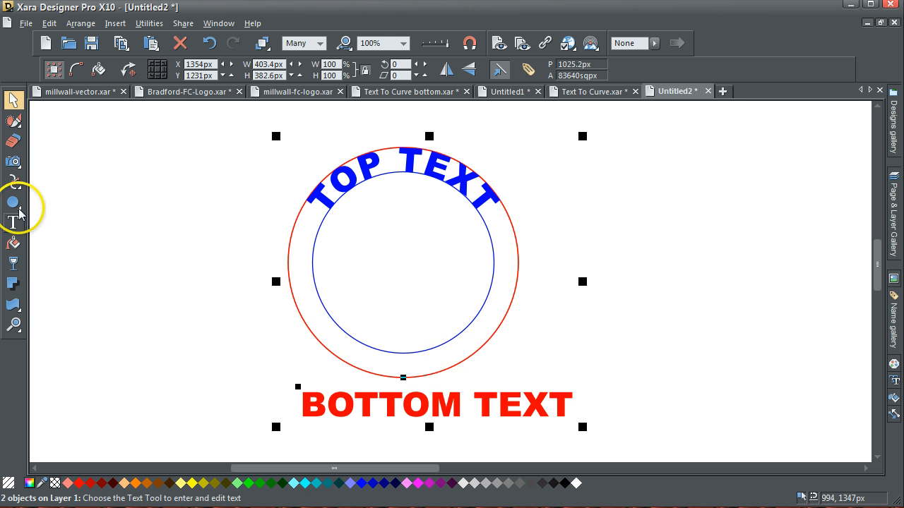
mouse_move(17, 202)
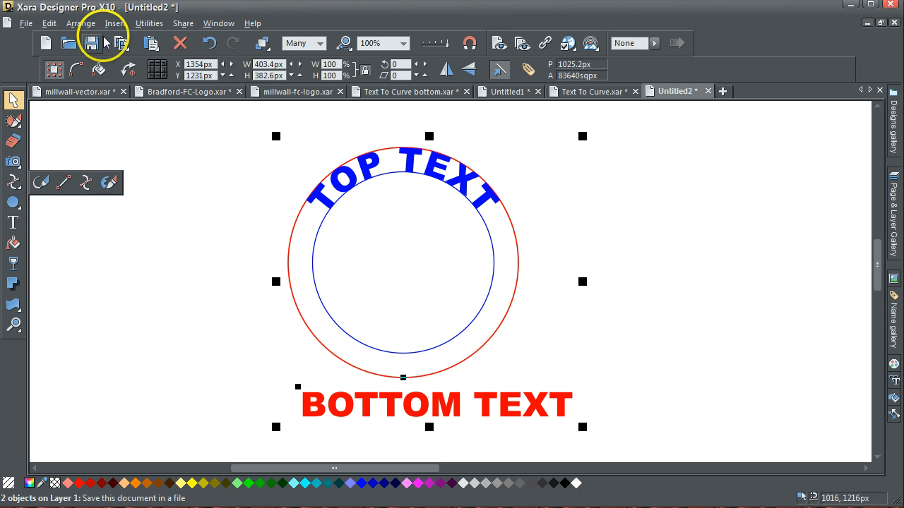
left_click(82, 23)
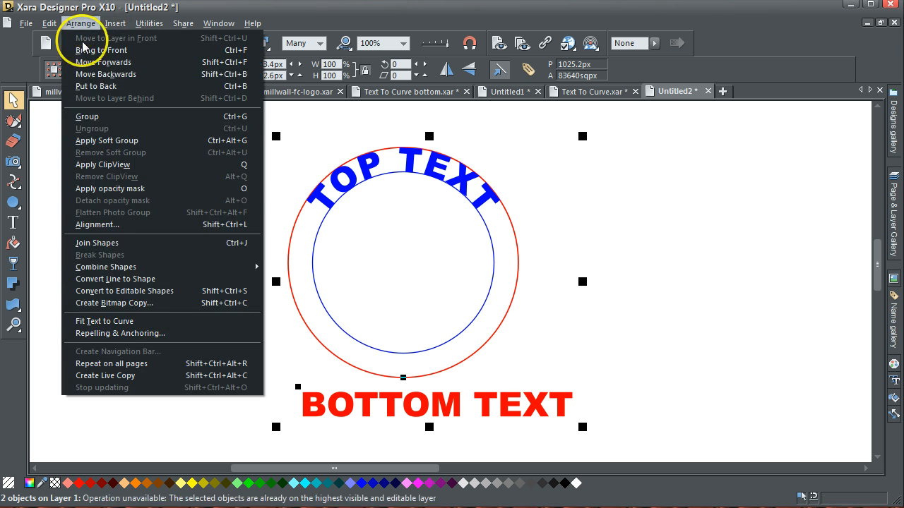
left_click(108, 321)
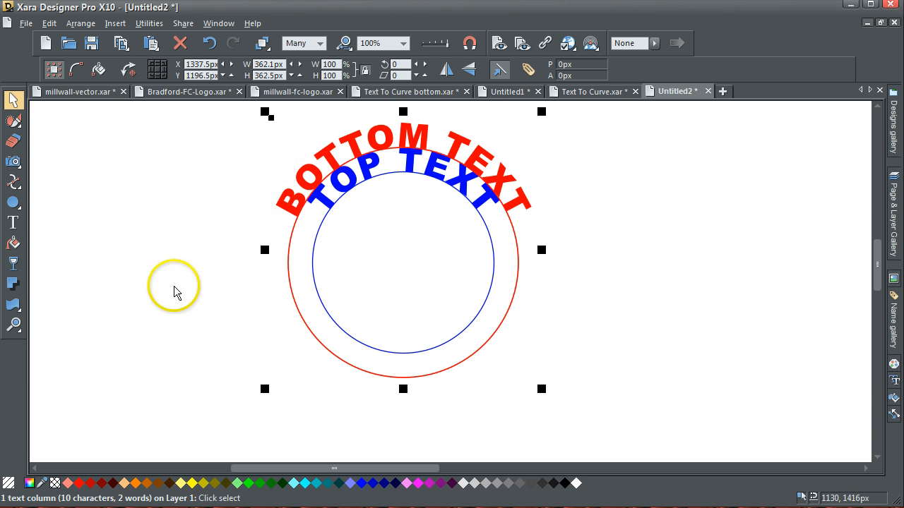
Reverse the path direction of the "BOTTOM TEXT" circle so the lettering runs along its inside.
mouse_move(16, 187)
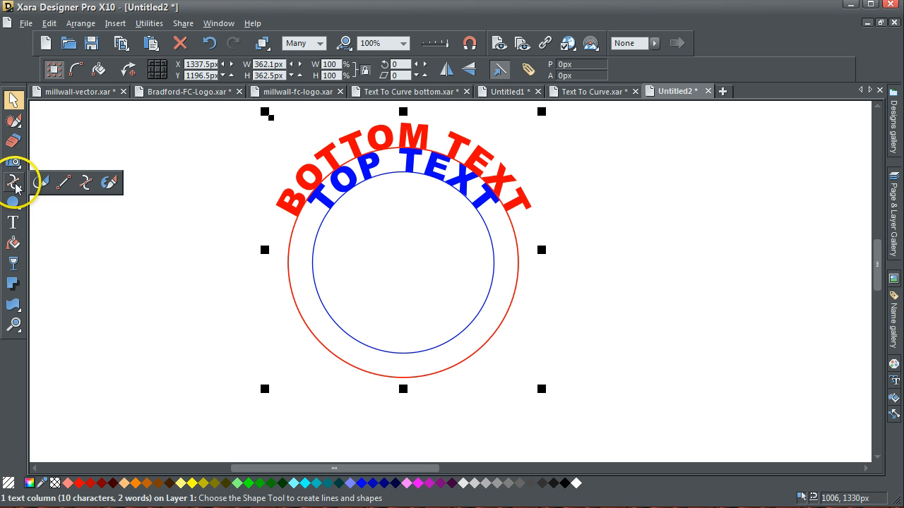
left_click(15, 184)
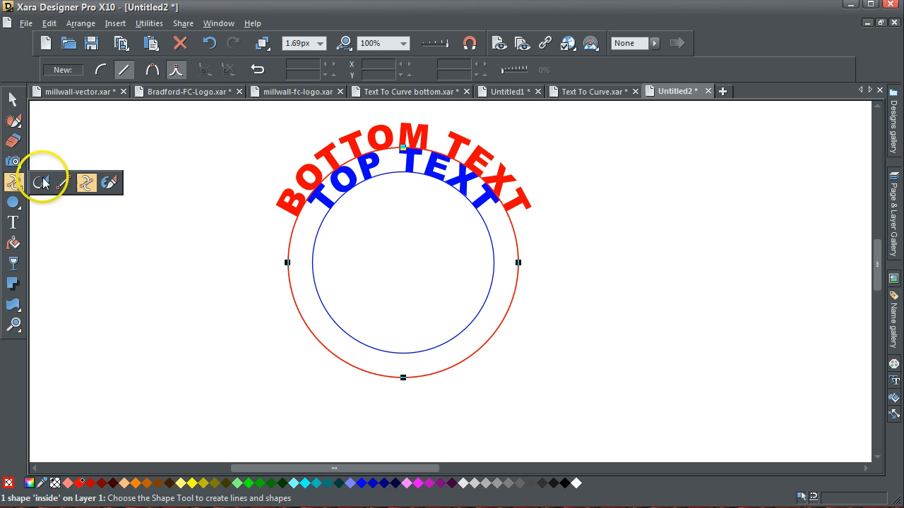
left_click(259, 69)
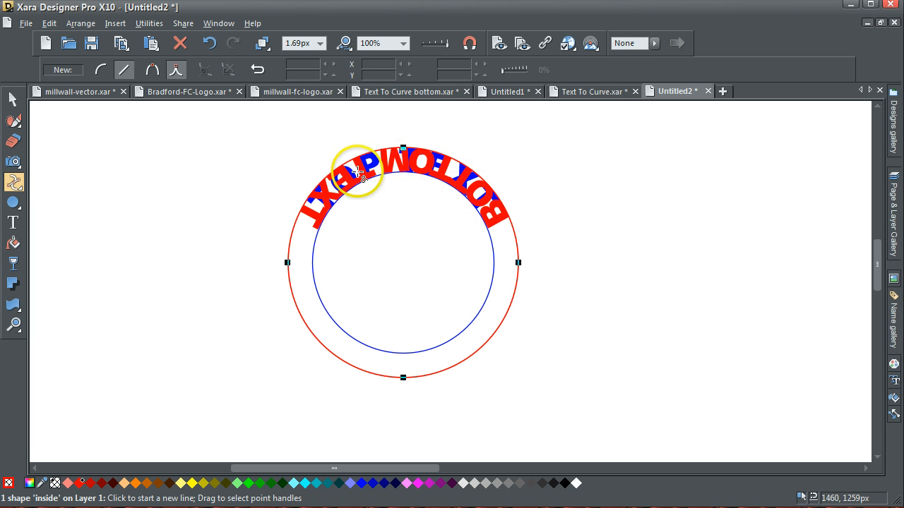
left_click(404, 150)
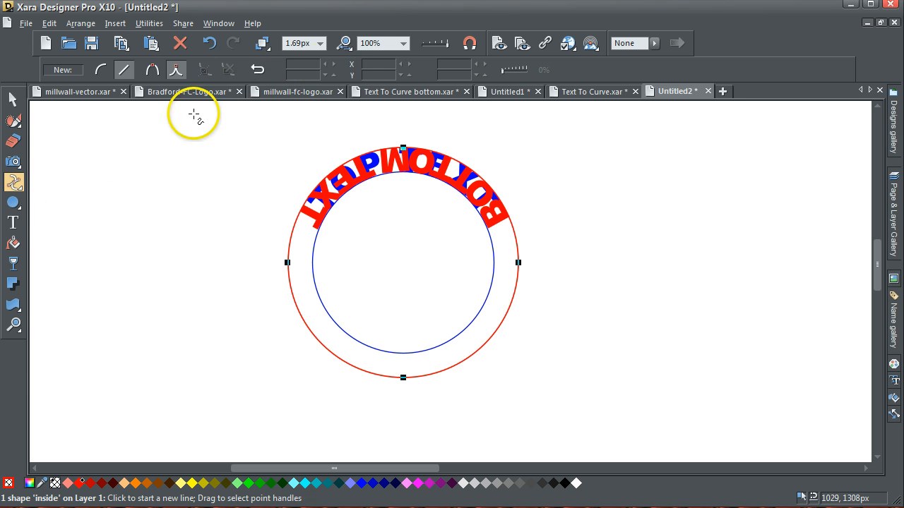
Rotate the curved "BOTTOM TEXT" around to the lower arc and clear the selection.
left_click(14, 101)
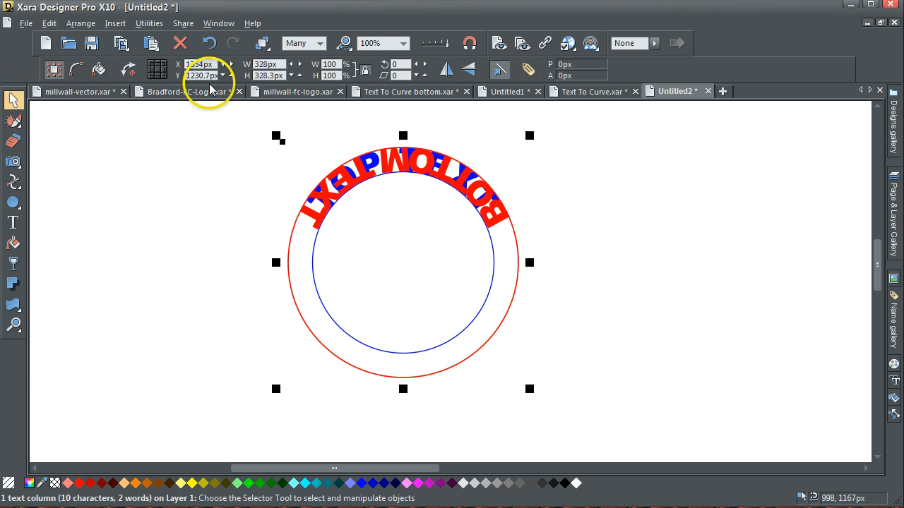
left_click_drag(403, 66, 385, 69)
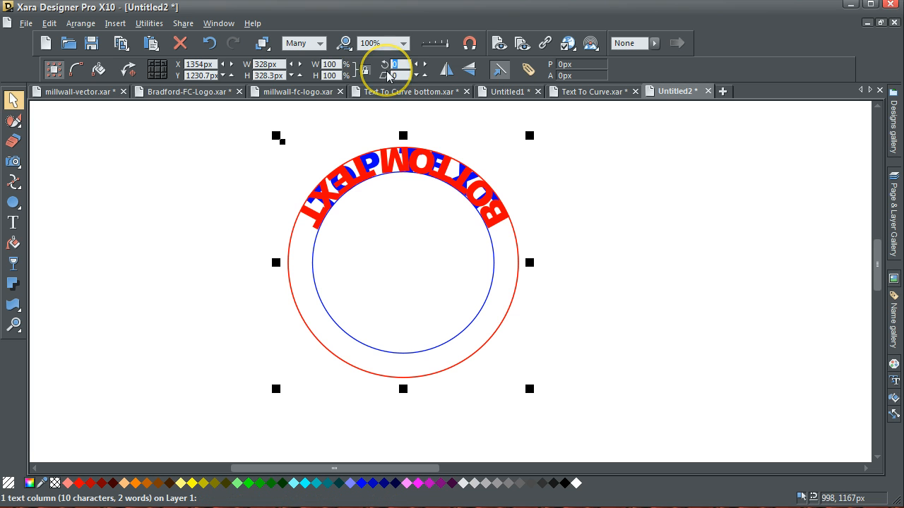
key("Return")
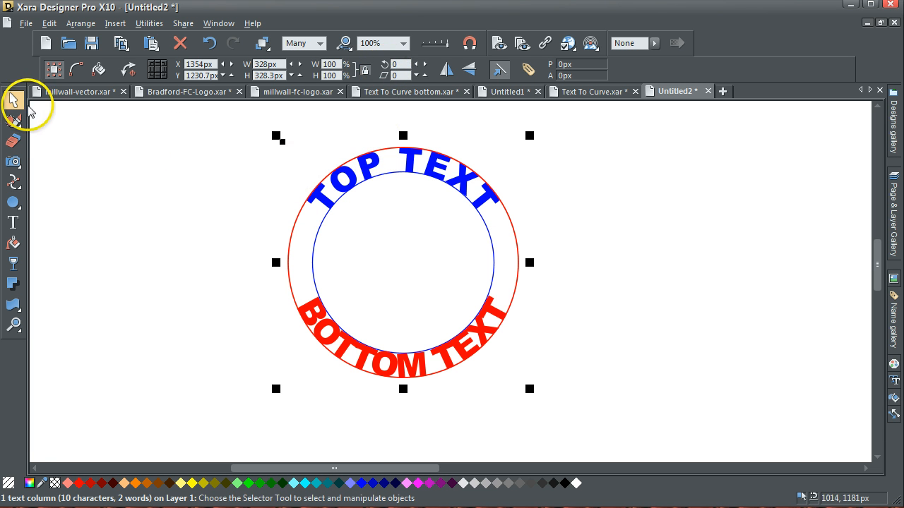
left_click(130, 146)
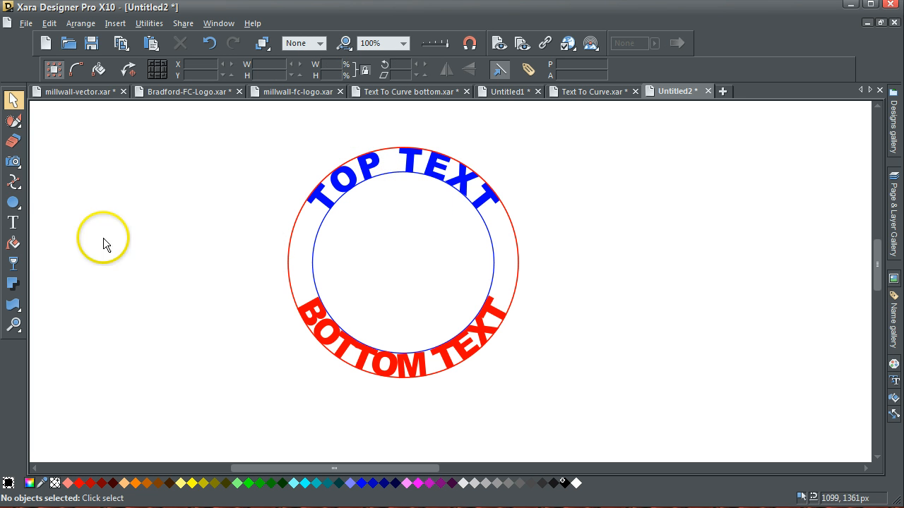
Make an enlarged concentric copy of the red text circle, about 452 px in diameter, surrounding the design.
mouse_move(20, 211)
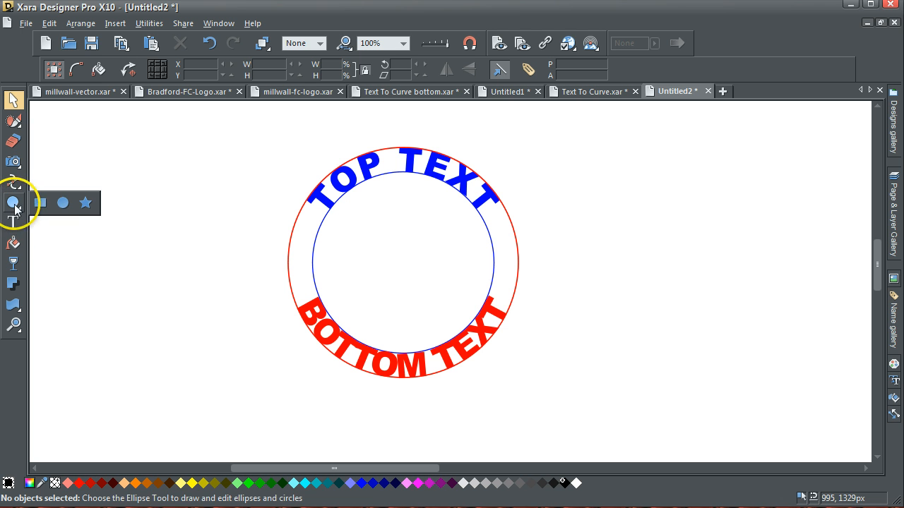
left_click(292, 240)
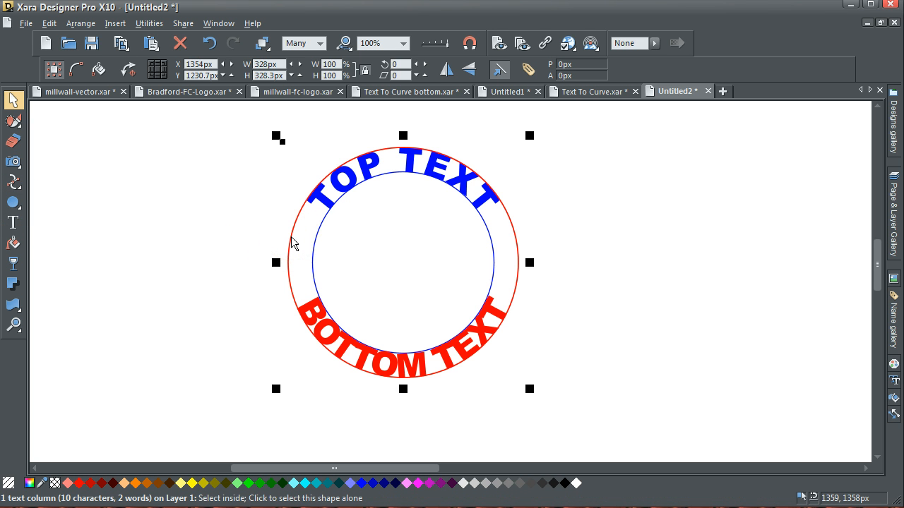
left_click(292, 241, "ctrl")
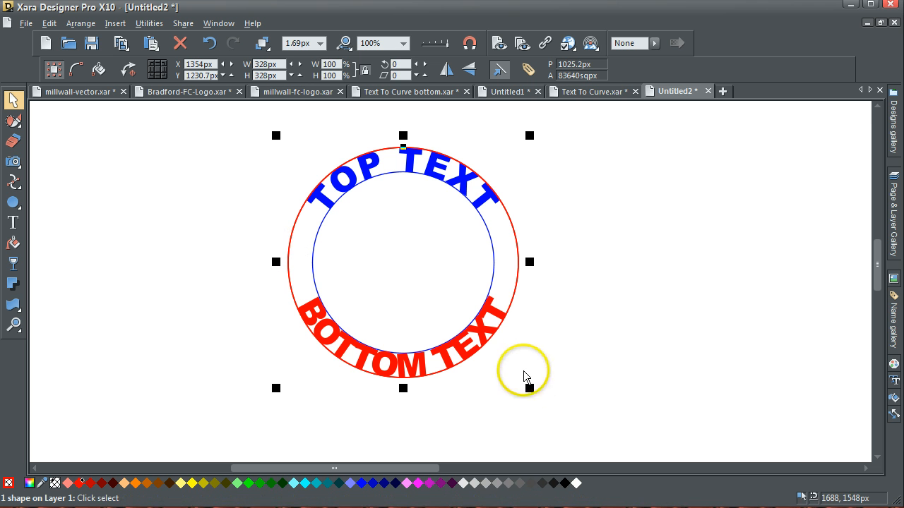
left_click_drag(529, 387, 575, 425)
left_click(687, 329)
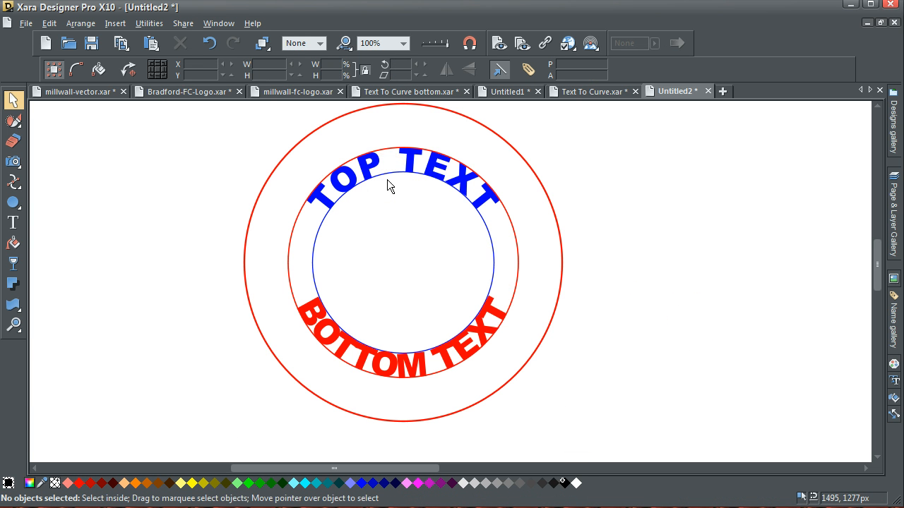
Make a concentric copy of the large red circle scaled to 92%, about 416 px, and give it a bright blue outline.
left_click(387, 181)
left_click(288, 155)
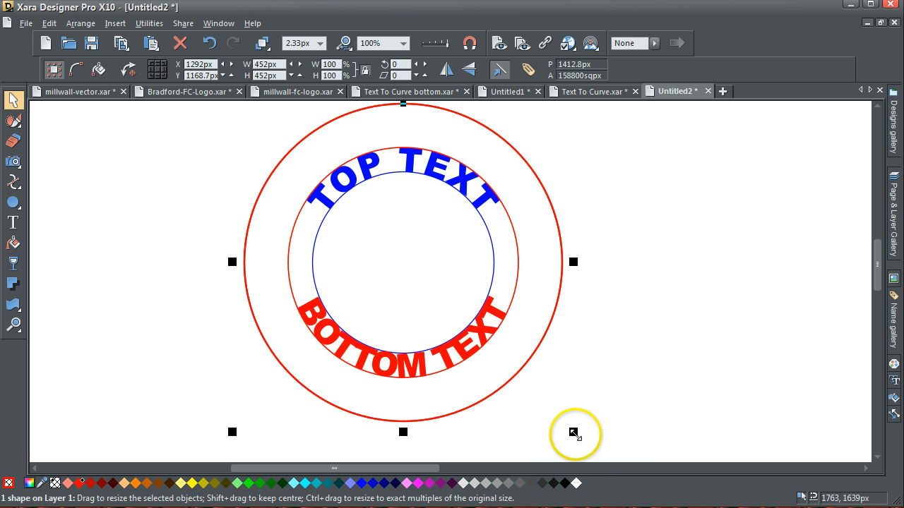
left_click_drag(572, 433, 562, 422)
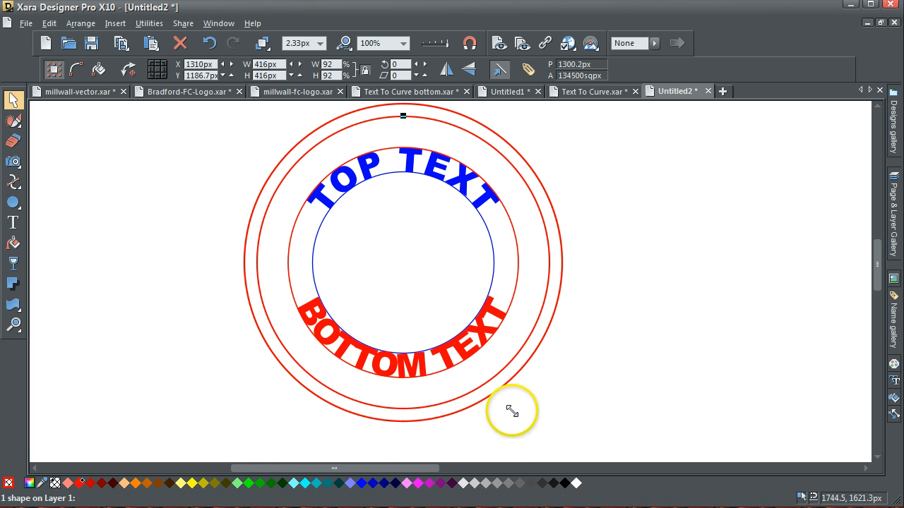
left_click(362, 484, "shift")
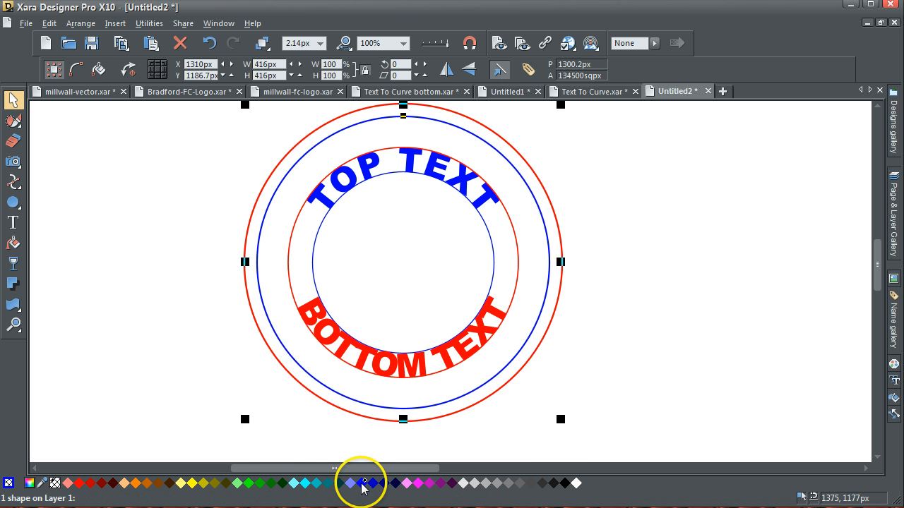
left_click(110, 287)
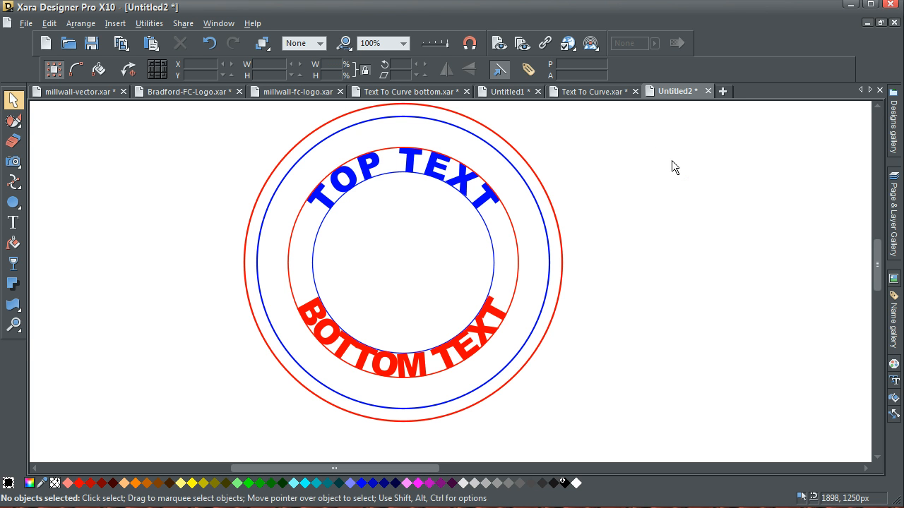
Increase the tracking of the curved "BOTTOM TEXT" characters to about 100 and clear the selection.
left_click(13, 222)
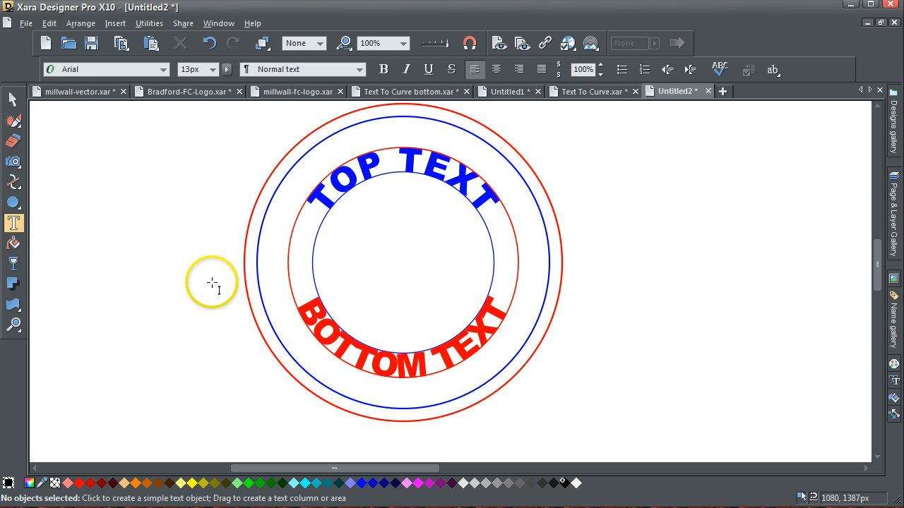
left_click_drag(492, 304, 223, 243)
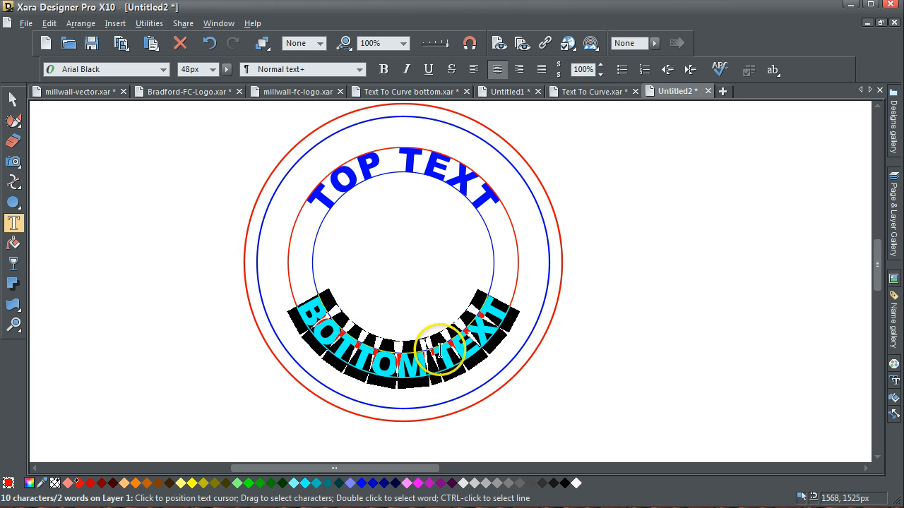
left_click(778, 76)
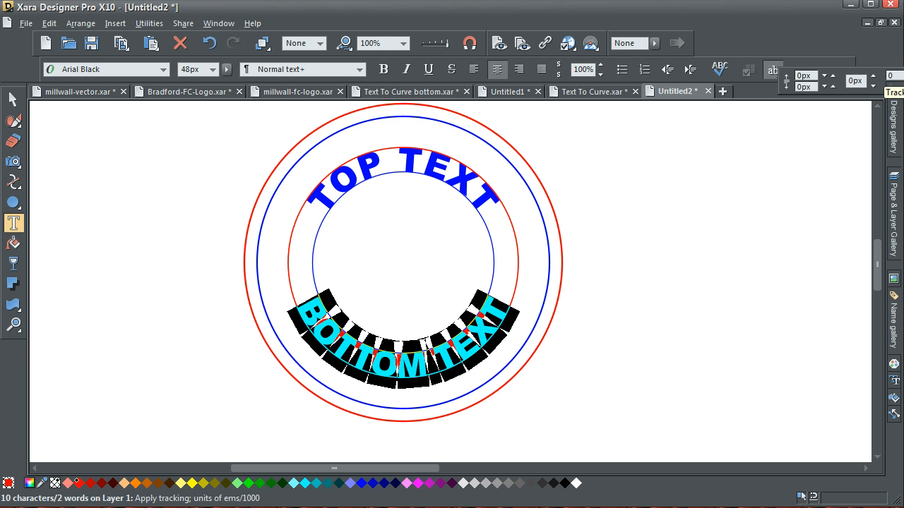
mouse_move(433, 469)
left_mouse_down()
mouse_move(462, 468)
mouse_move(420, 468)
left_mouse_up()
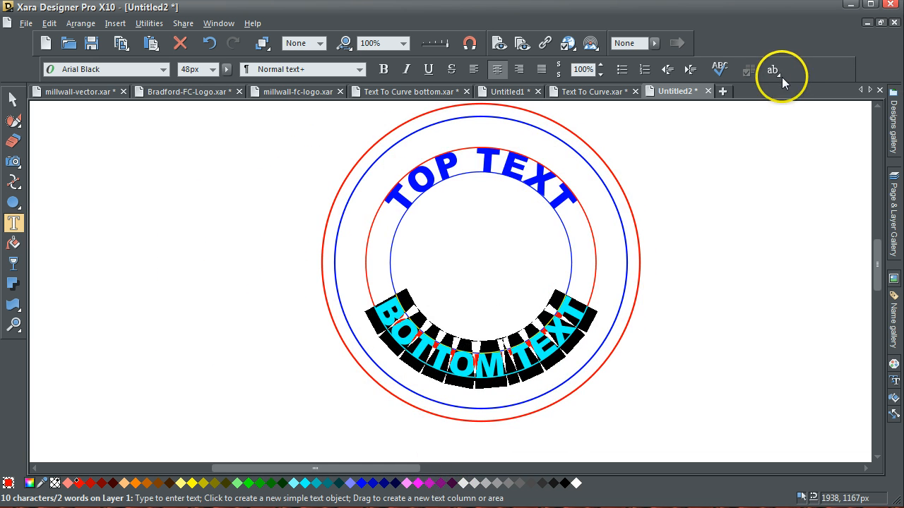
left_click(781, 83)
left_click(855, 81)
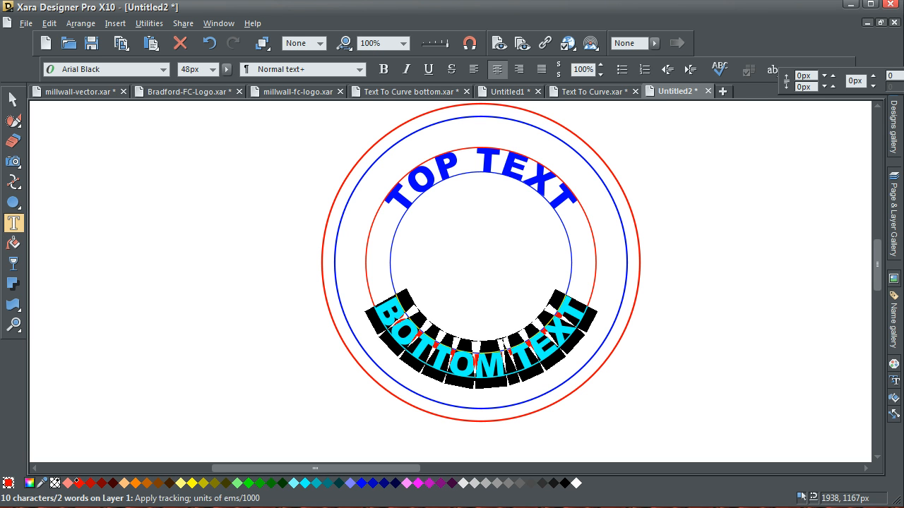
left_click(903, 75)
left_click(903, 75)
left_click(903, 76)
left_click(902, 75)
left_click(903, 75)
left_click(903, 75)
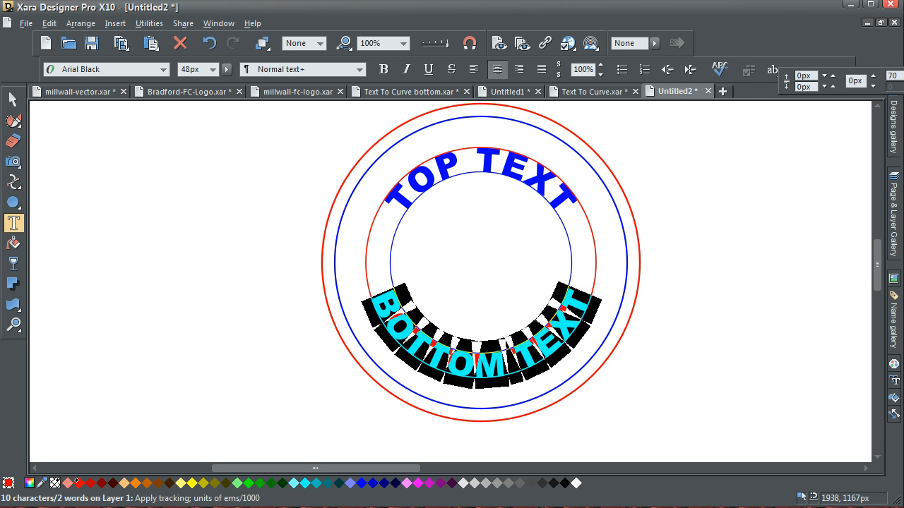
left_click(903, 76)
left_click(903, 76)
left_click(902, 76)
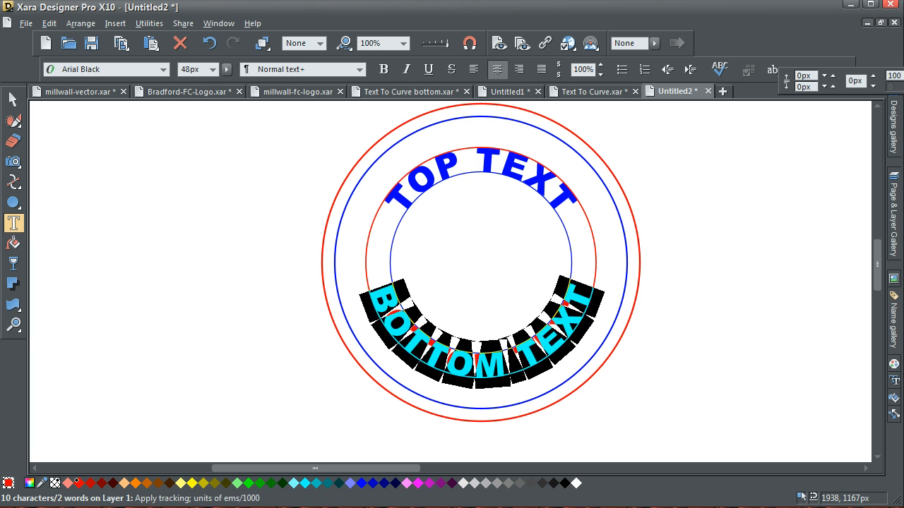
left_click(539, 141)
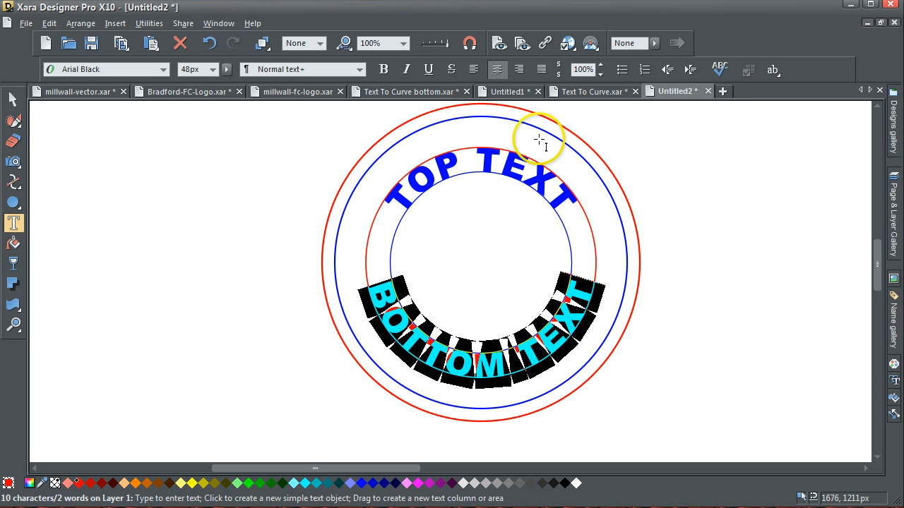
left_click(15, 100)
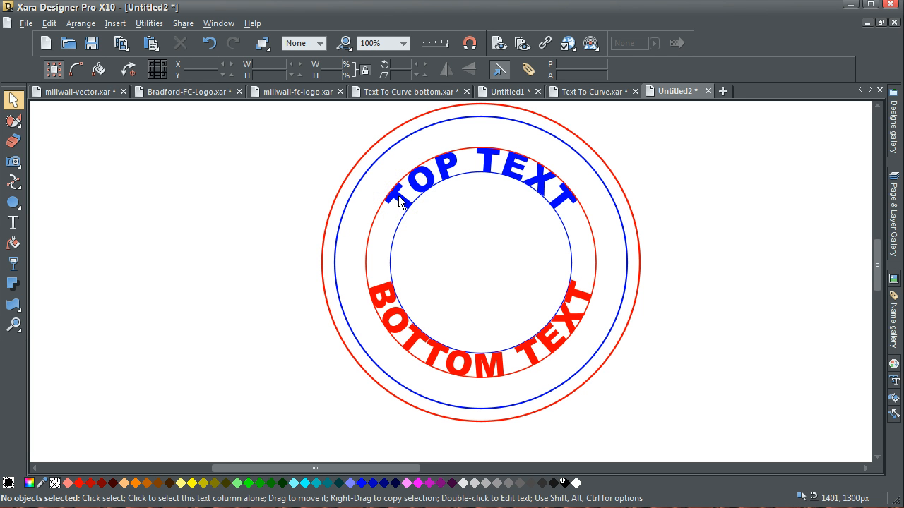
Set the font size of the curved "TOP TEXT" to 60 px and clear the selection.
left_click(13, 222)
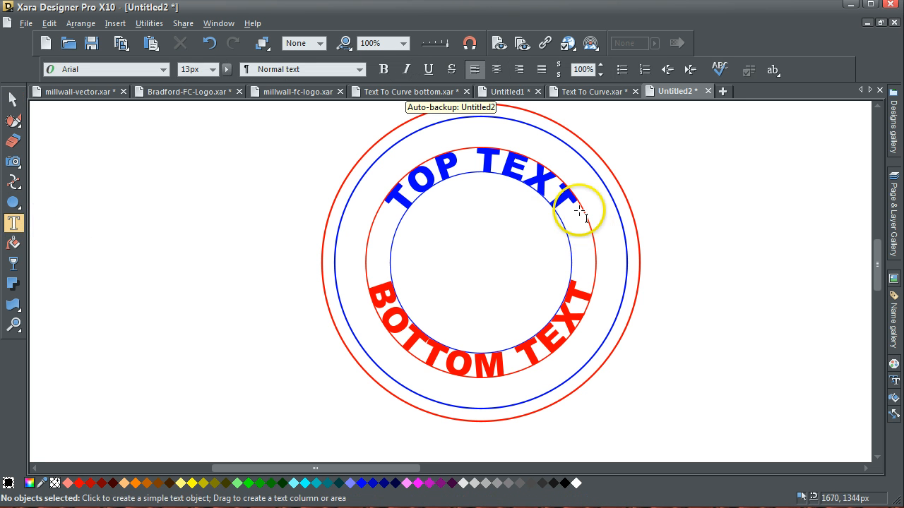
left_click_drag(571, 204, 392, 198)
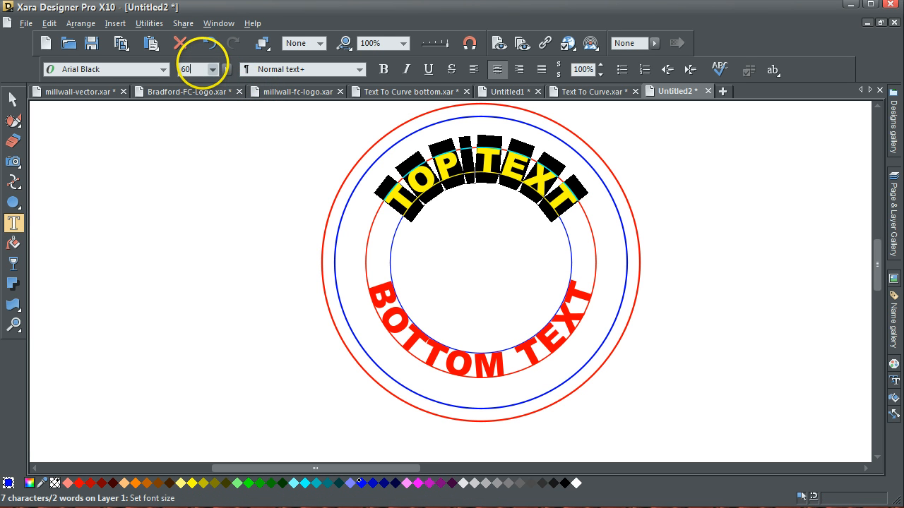
key("Return")
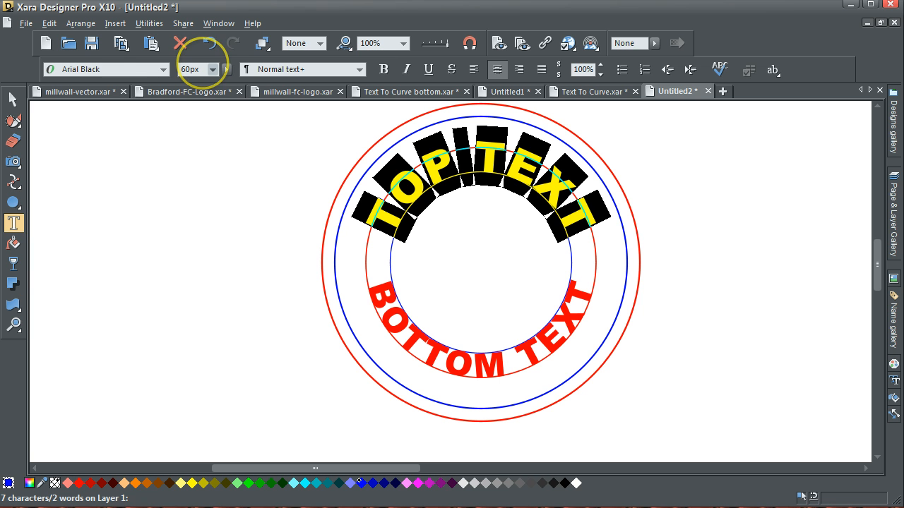
left_click(13, 100)
left_click(63, 117)
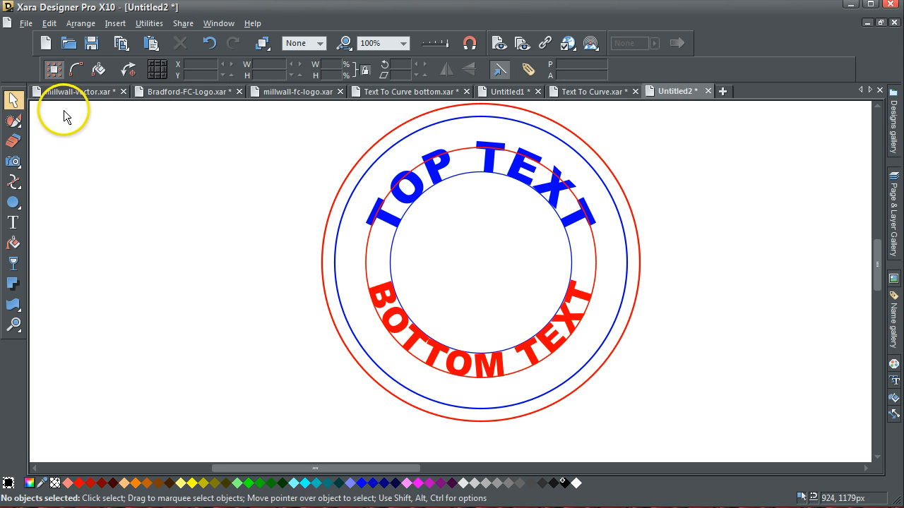
Set the font size of the curved "BOTTOM TEXT" to 60 px and clear the selection.
left_click(13, 222)
left_click_drag(583, 282, 359, 267)
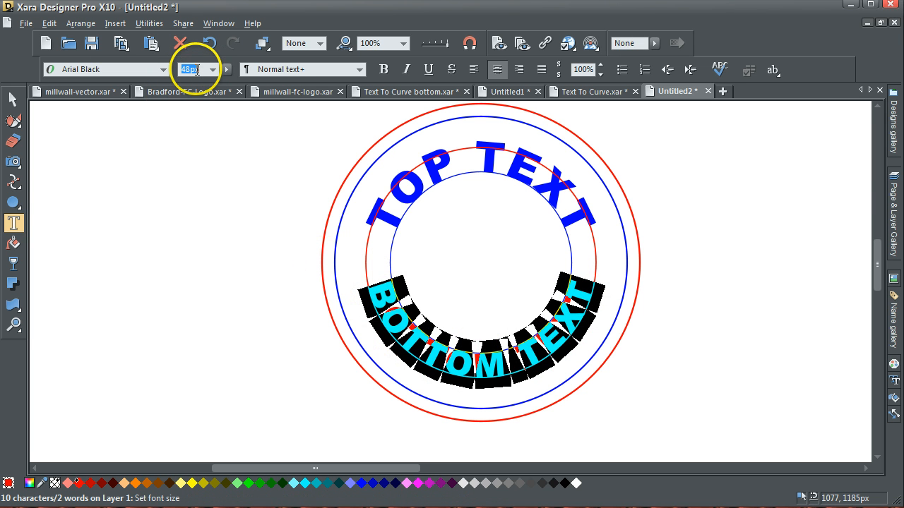
left_click(195, 69)
type("60")
key("Return")
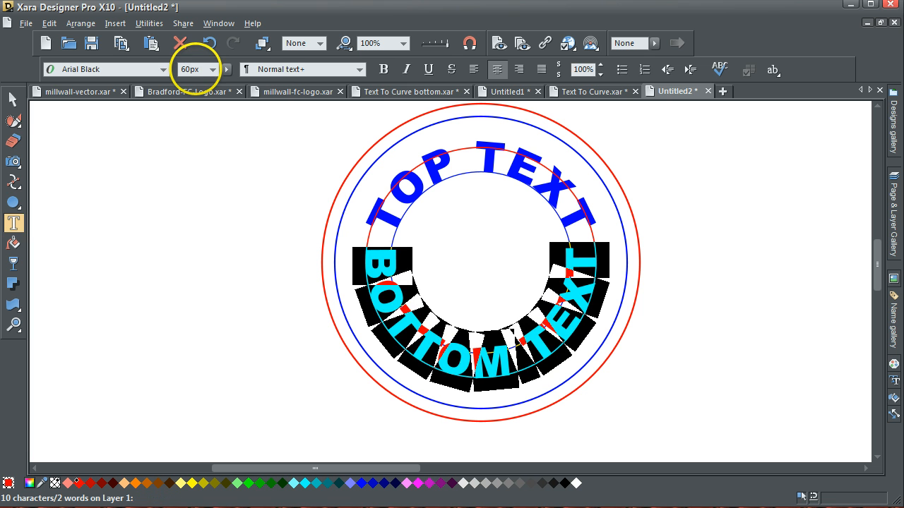
left_click(14, 100)
left_click(139, 142)
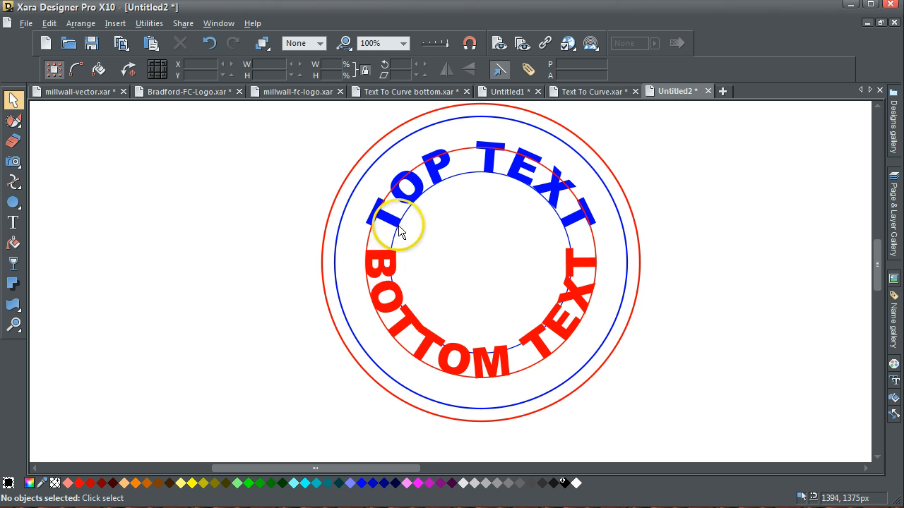
Try enlarging the curved "BOTTOM TEXT" with its circle about the centre to about 352 px wide, and undo the resize.
left_click(376, 263)
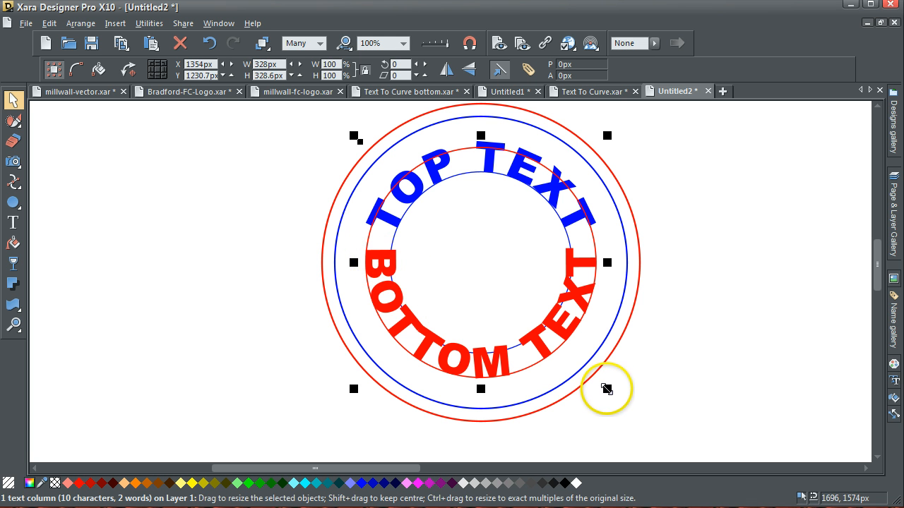
mouse_move(606, 389)
left_mouse_down()
mouse_move(626, 400)
mouse_move(613, 396)
left_mouse_up()
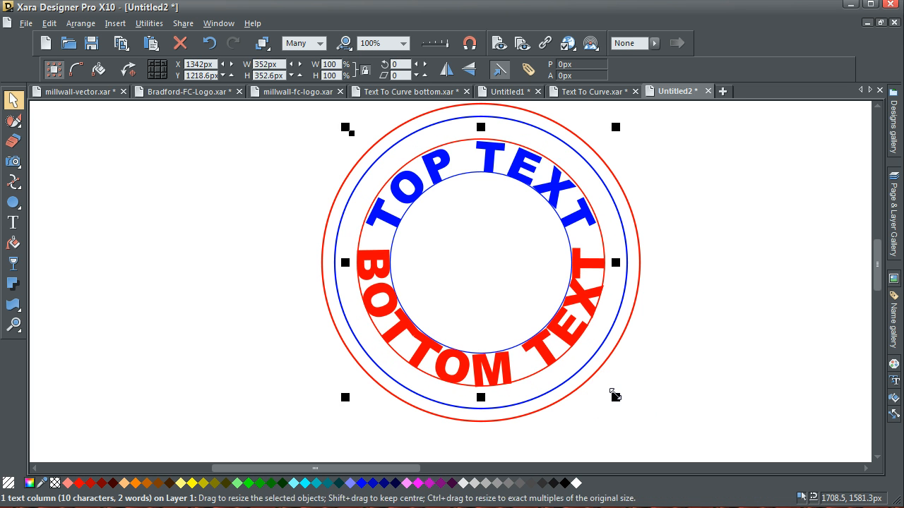
left_click(208, 43)
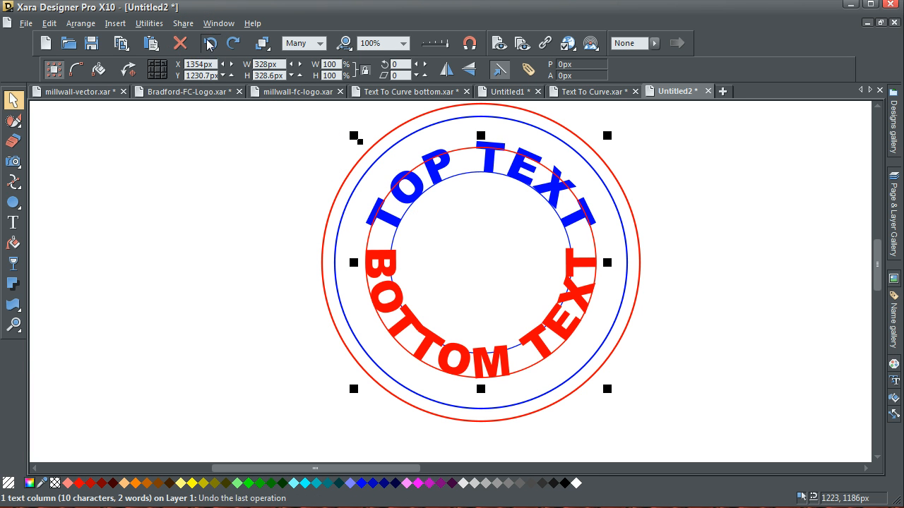
left_click(261, 186)
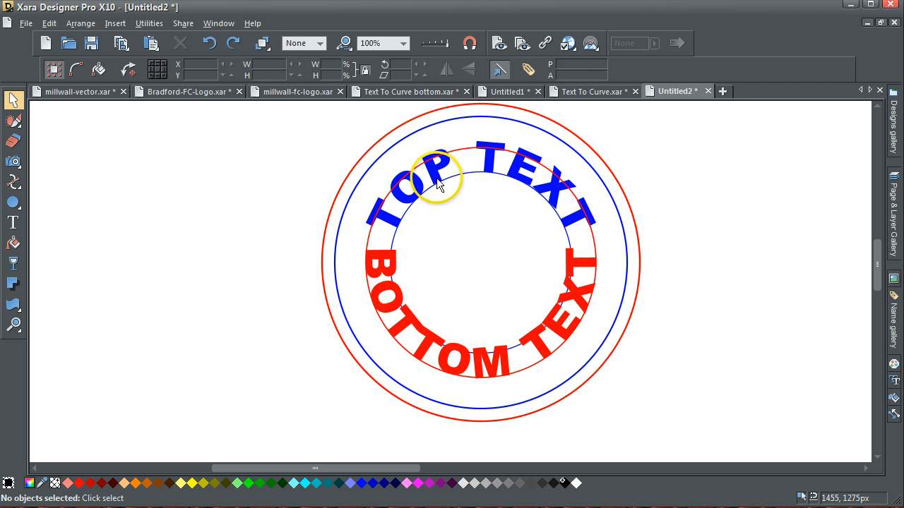
Try enlarging the curved "TOP TEXT" with its circle to about 434 px wide, and undo the resize.
left_click(441, 188)
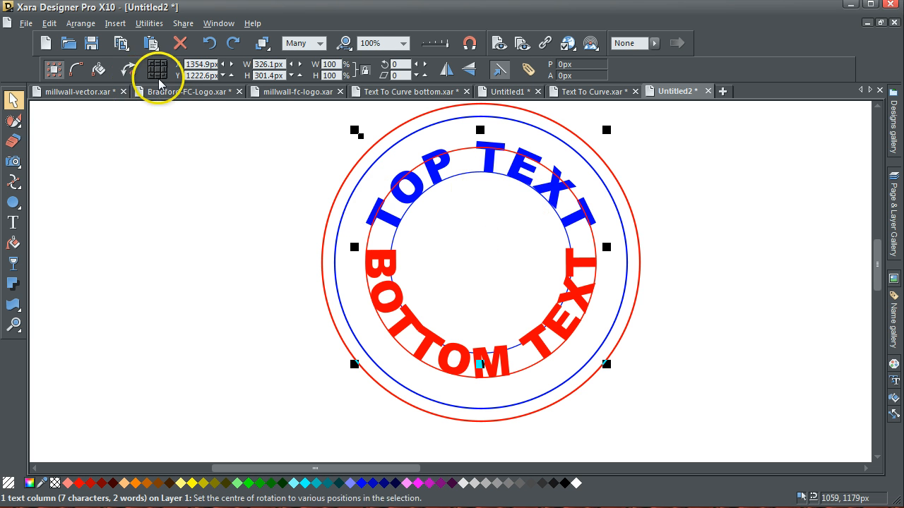
left_click(129, 69)
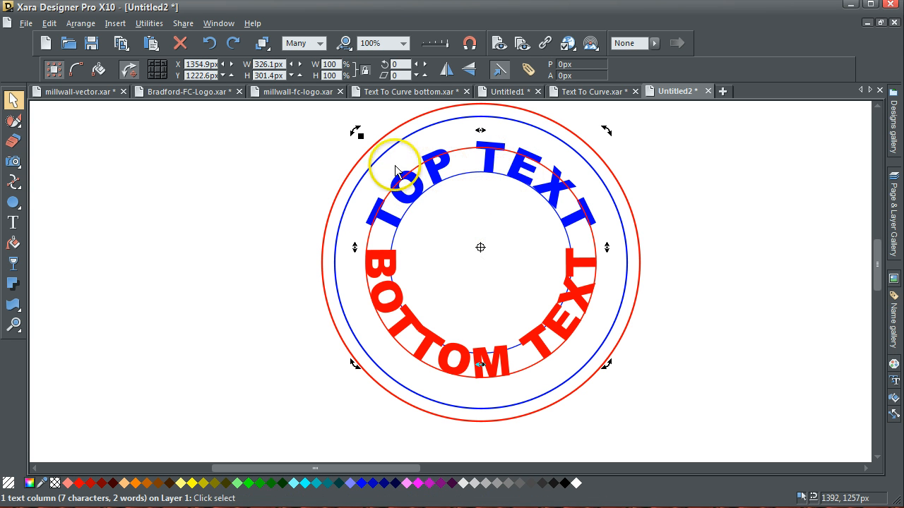
left_click(130, 70)
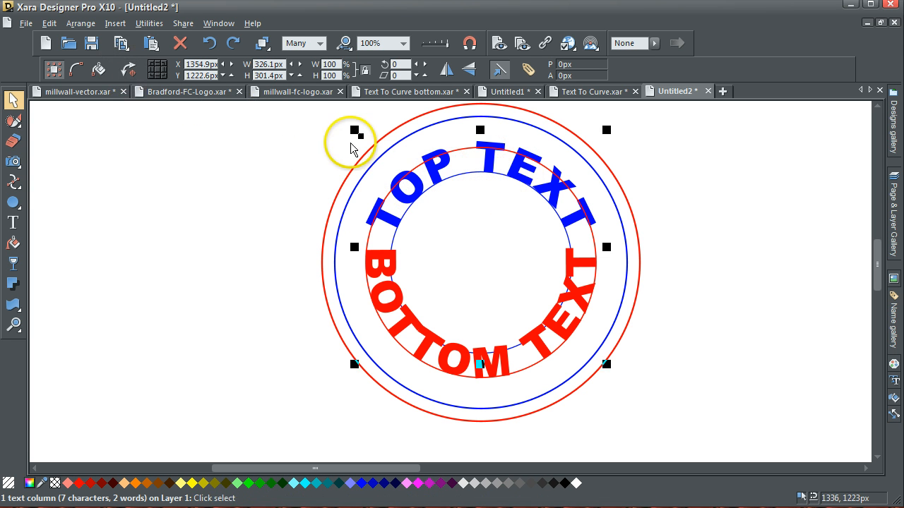
left_click_drag(353, 133, 345, 153)
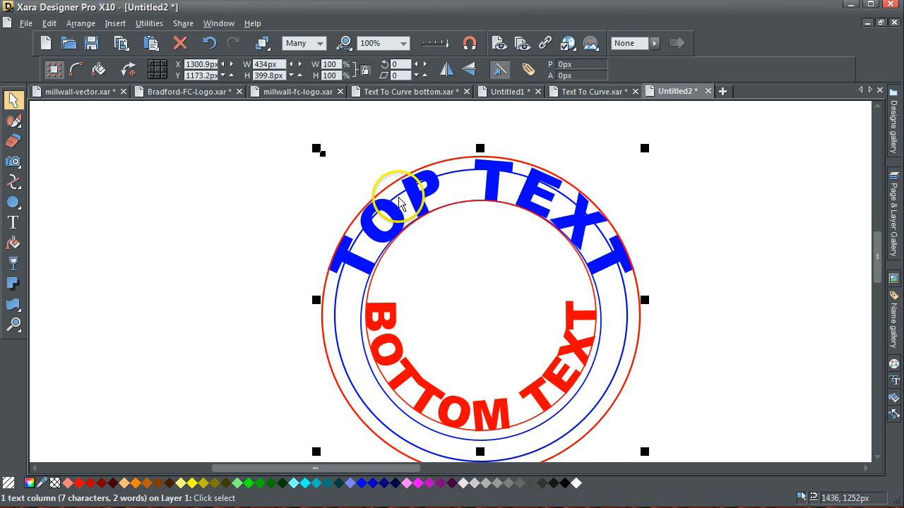
left_click(211, 44)
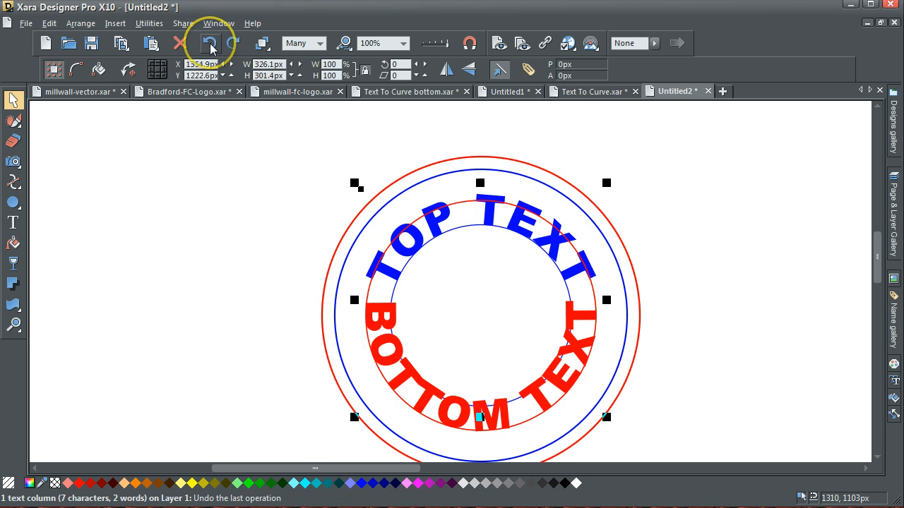
left_click(768, 189)
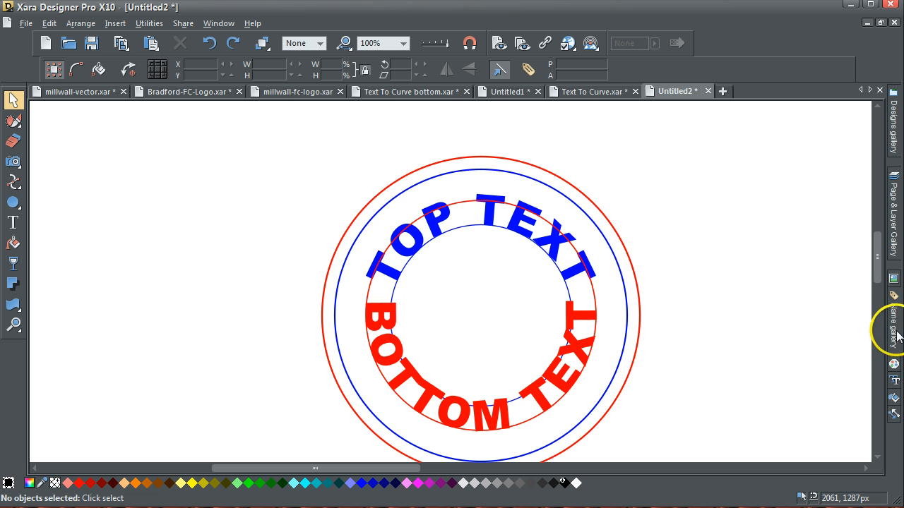
Select both circles that use the colour Red and enlarge them about their centre to about 478 px overall.
left_click(893, 303)
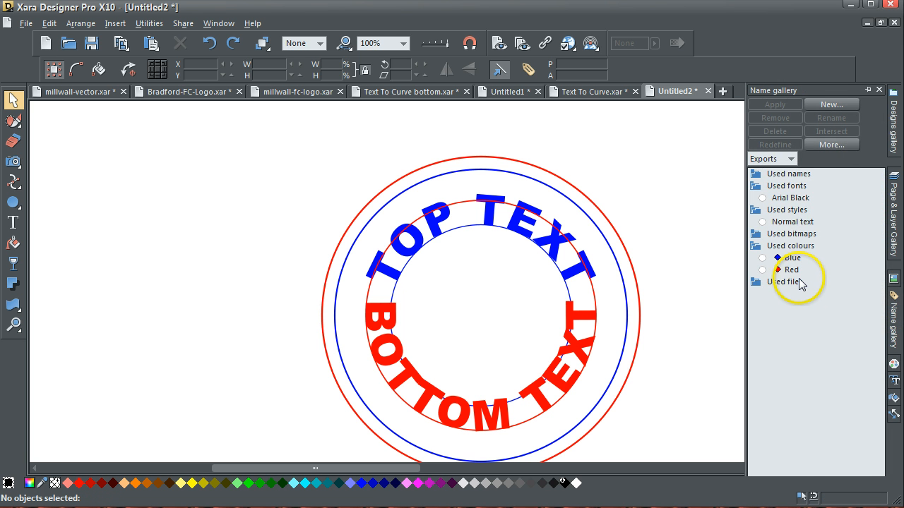
left_click(763, 269)
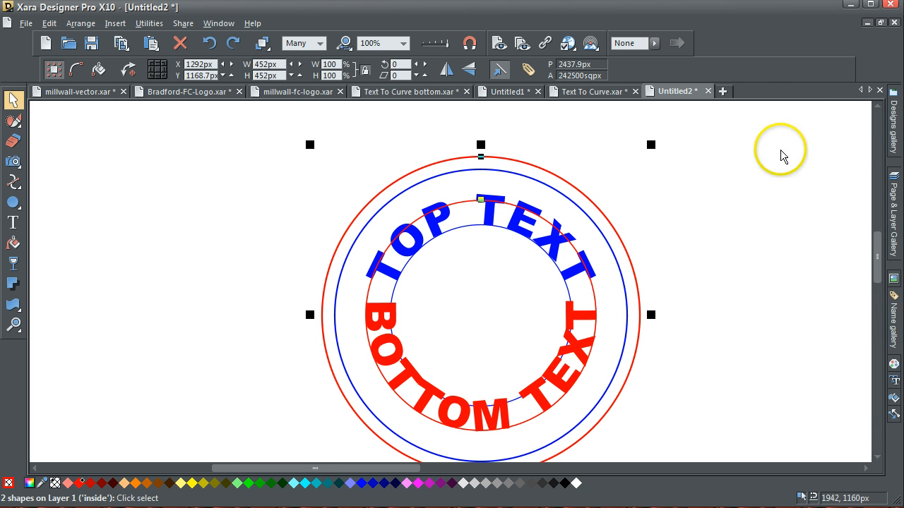
left_click_drag(651, 146, 660, 137)
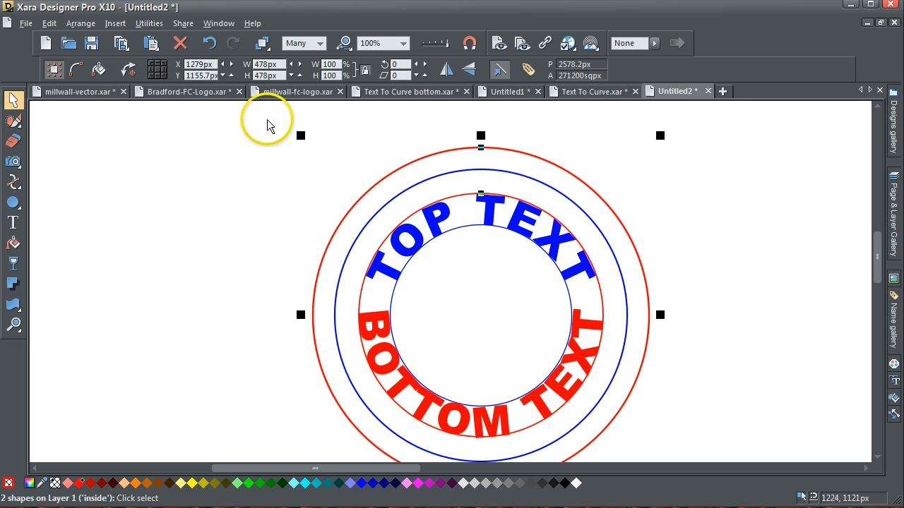
Select the whole badge, shrink it about its centre to about 474 px, and clear the selection.
key("ctrl+a")
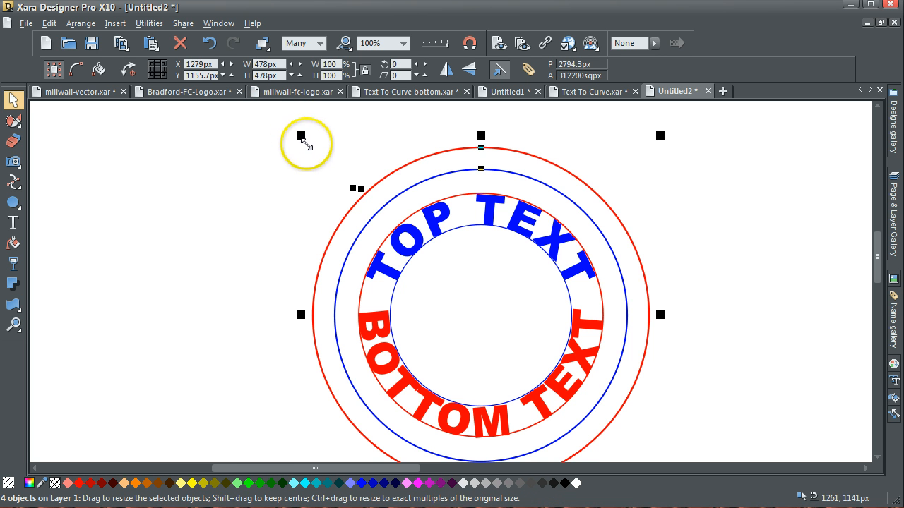
left_click_drag(300, 137, 301, 167)
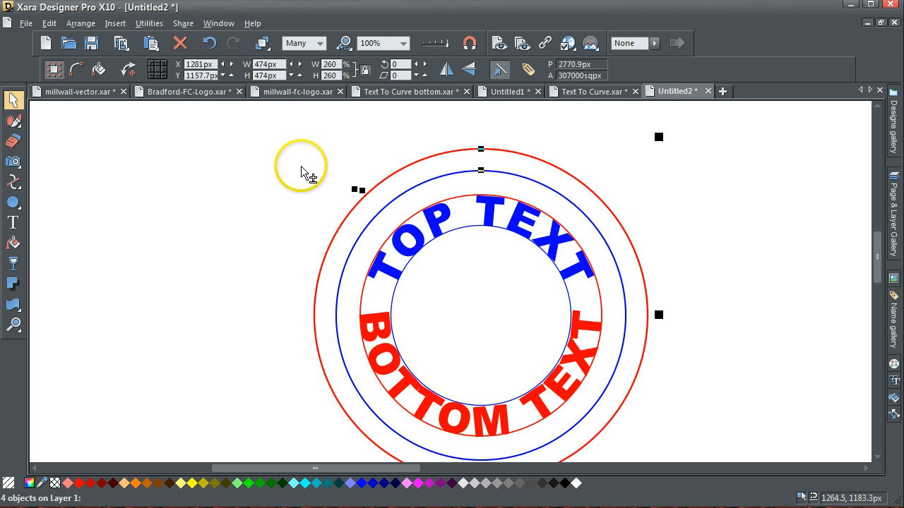
left_click(231, 181)
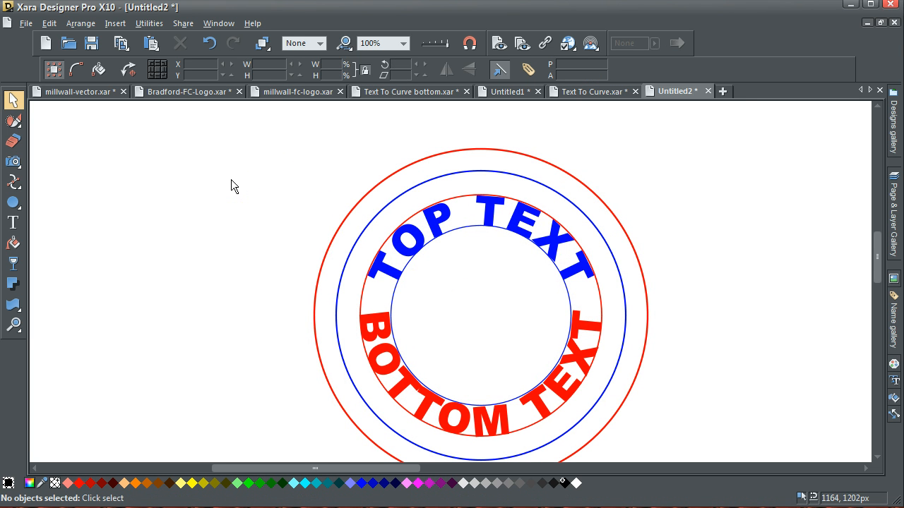
left_click(394, 269)
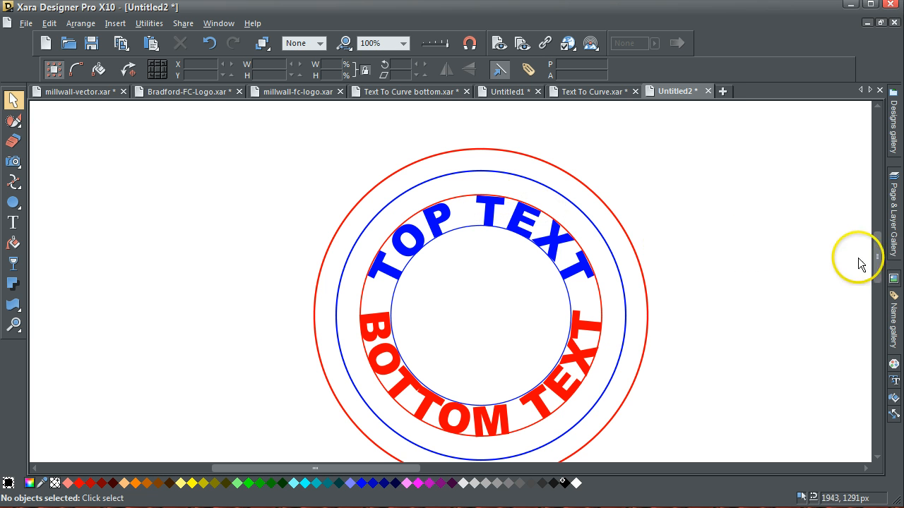
left_click_drag(878, 255, 879, 265)
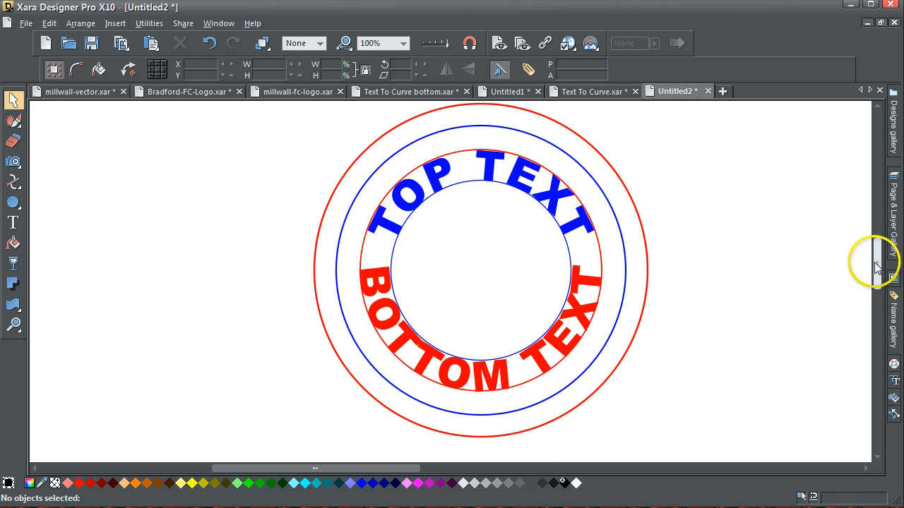